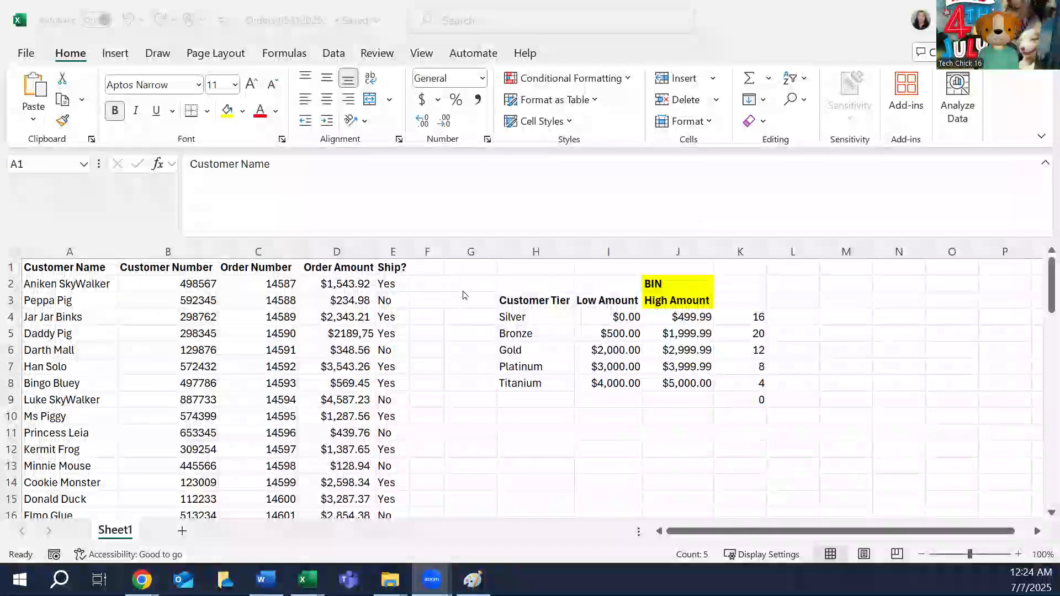
# Copy the Customer Tier header from H3 into F1 and fit column F to its contents.
pyautogui.click(427, 268)
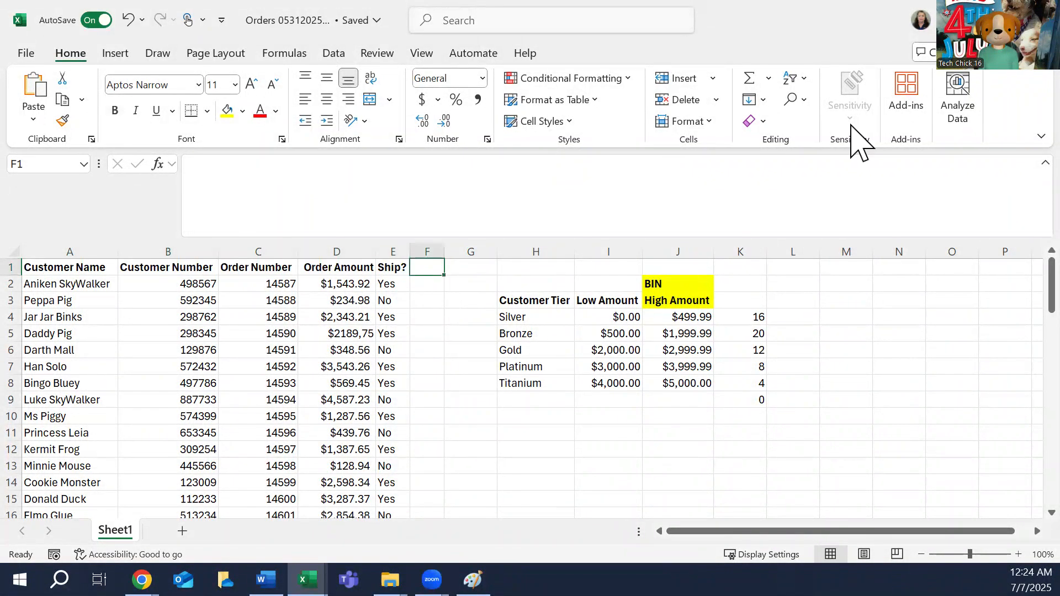
pyautogui.click(545, 299)
pyautogui.hotkey('ctrl', 'c')
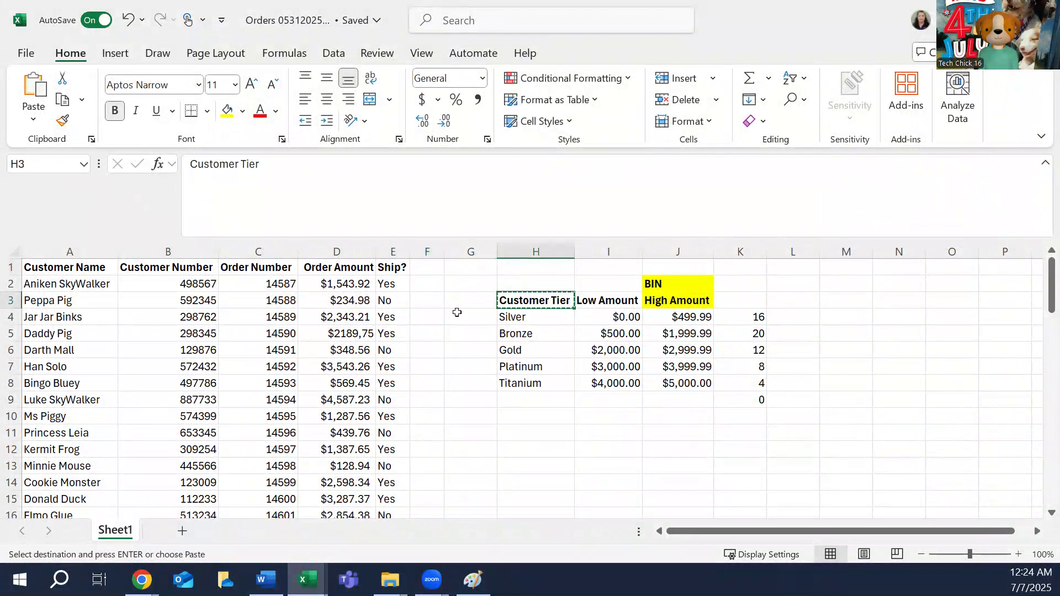
pyautogui.click(424, 267)
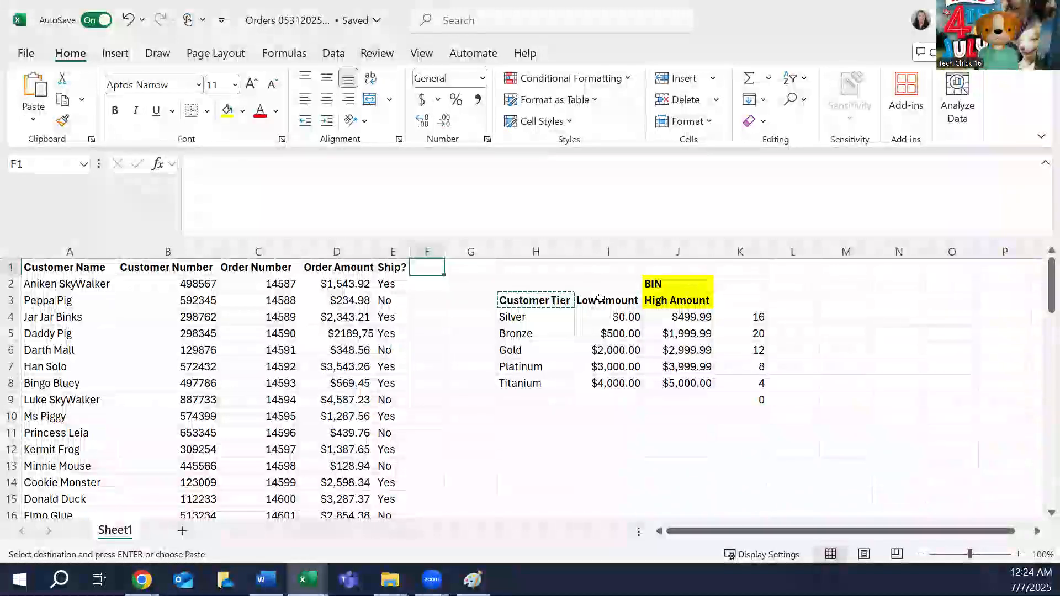
pyautogui.hotkey('ctrl', 'v')
pyautogui.doubleClick(444, 252)
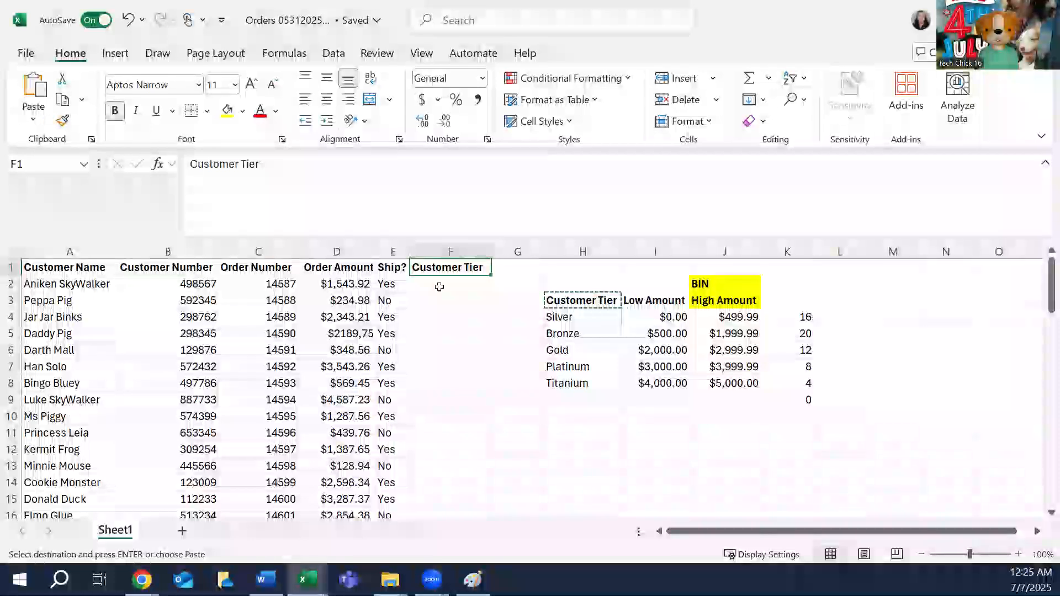
pyautogui.click(345, 285)
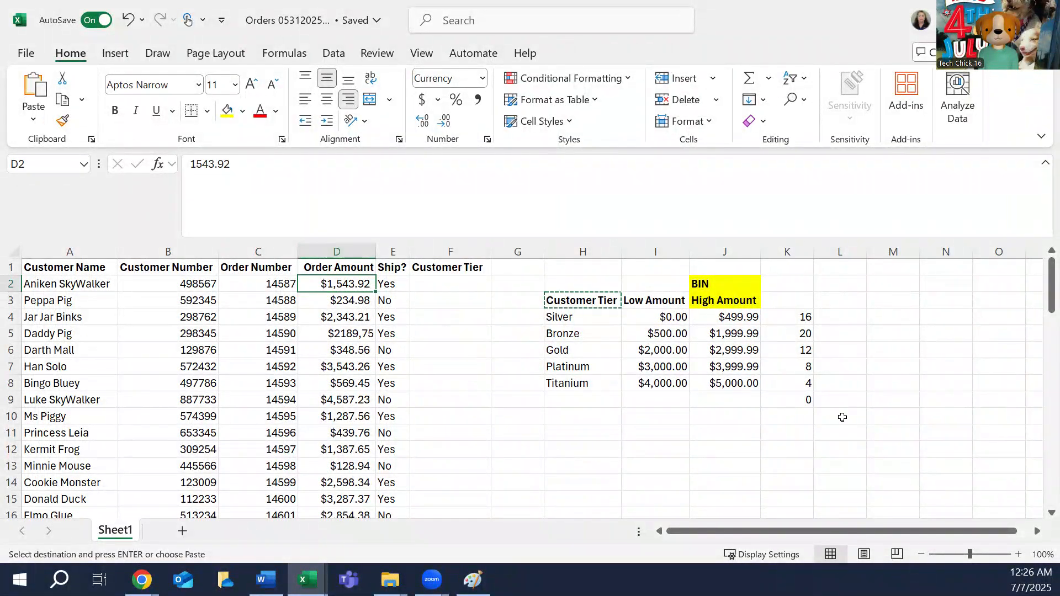
pyautogui.click(789, 399)
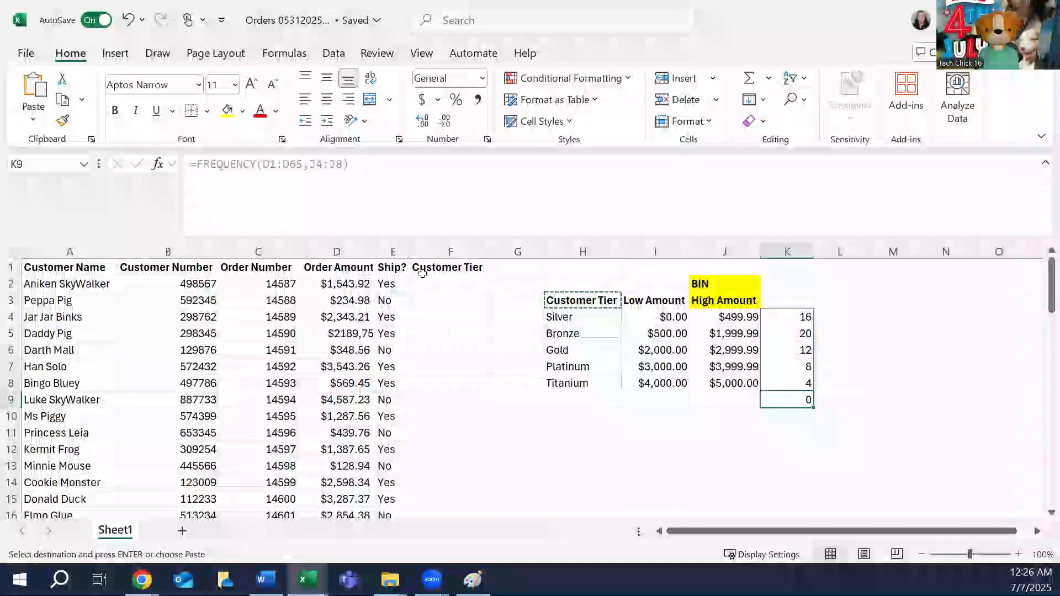
pyautogui.click(449, 280)
pyautogui.press('Escape')
pyautogui.click(339, 186)
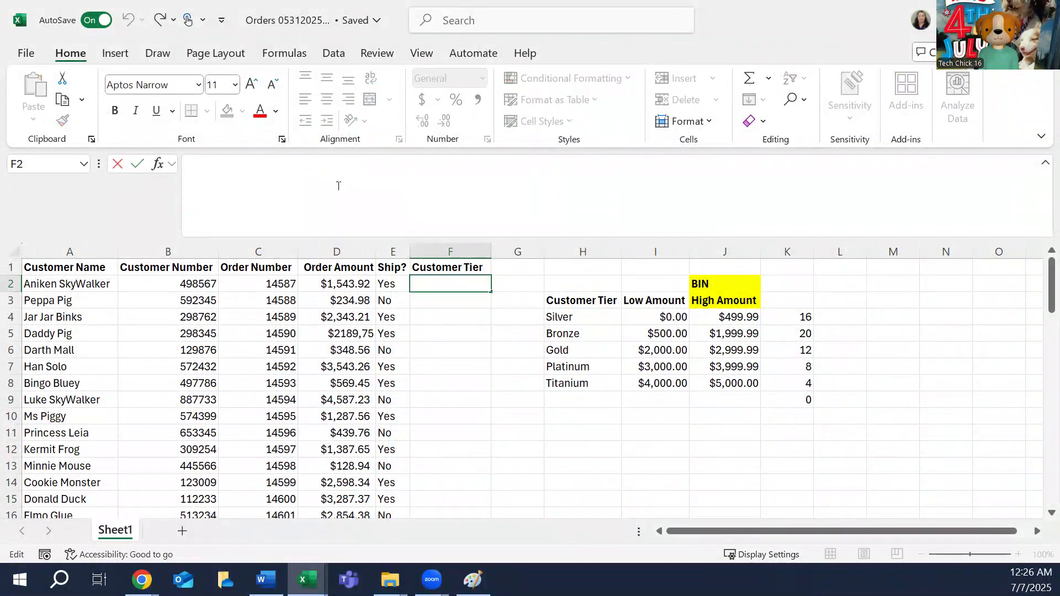
pyautogui.write('=')
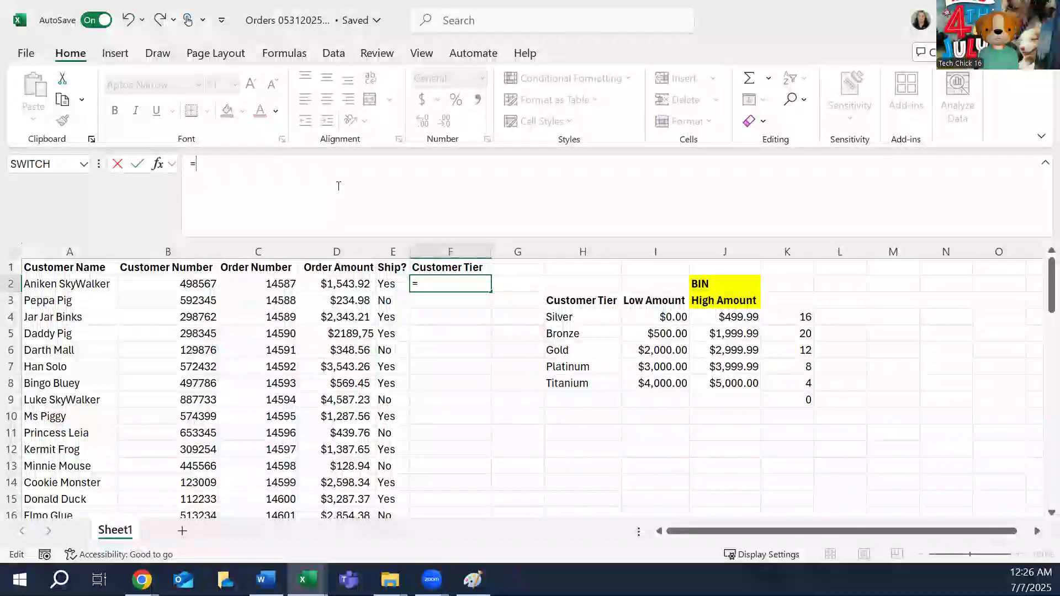
pyautogui.write('switch')
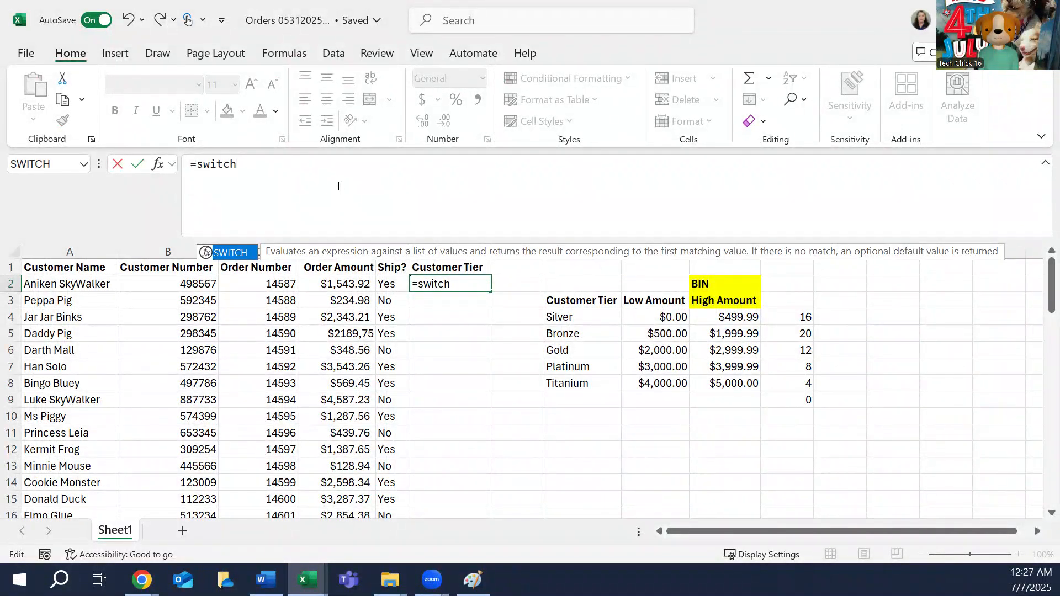
pyautogui.write('(')
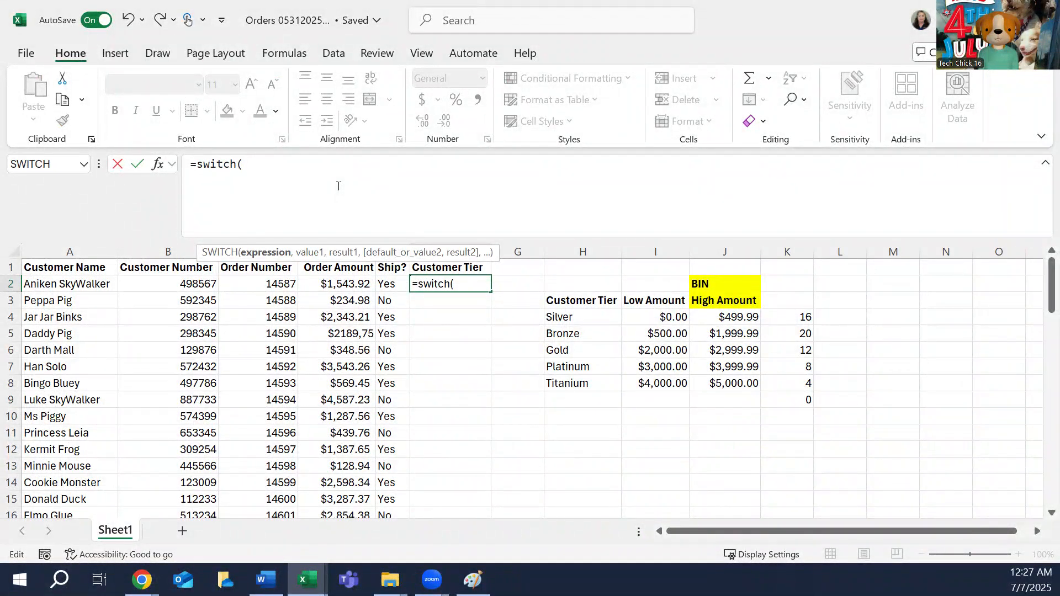
pyautogui.write('TRU')
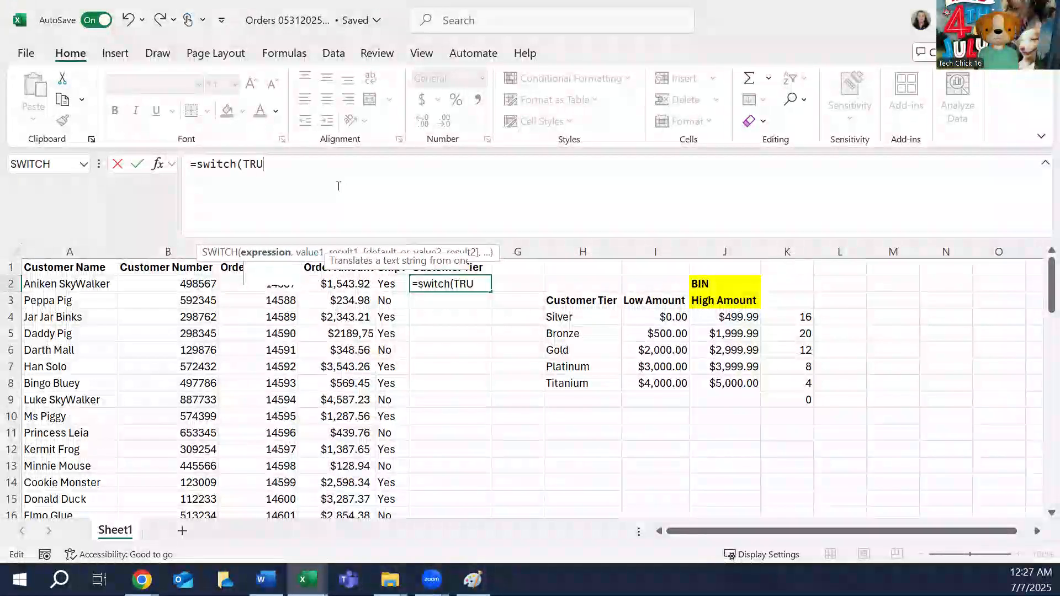
pyautogui.write('E')
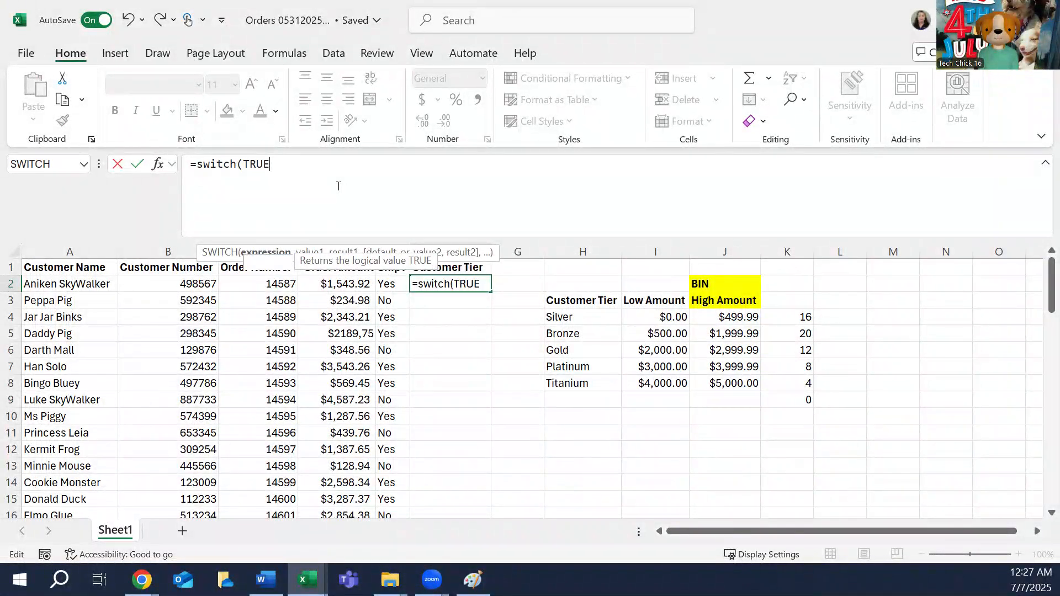
pyautogui.write(',')
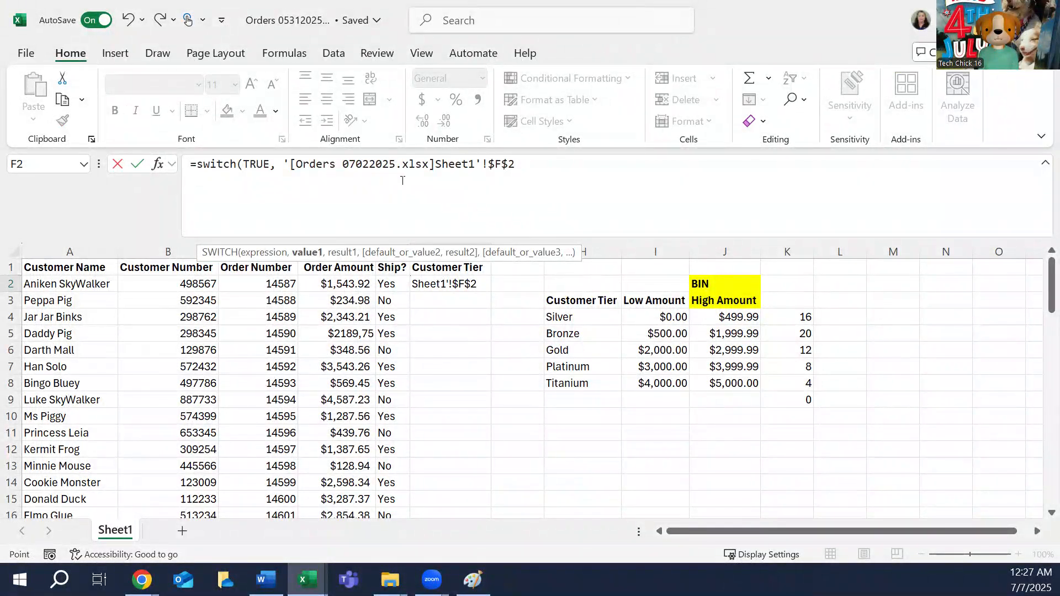
pyautogui.click(524, 163)
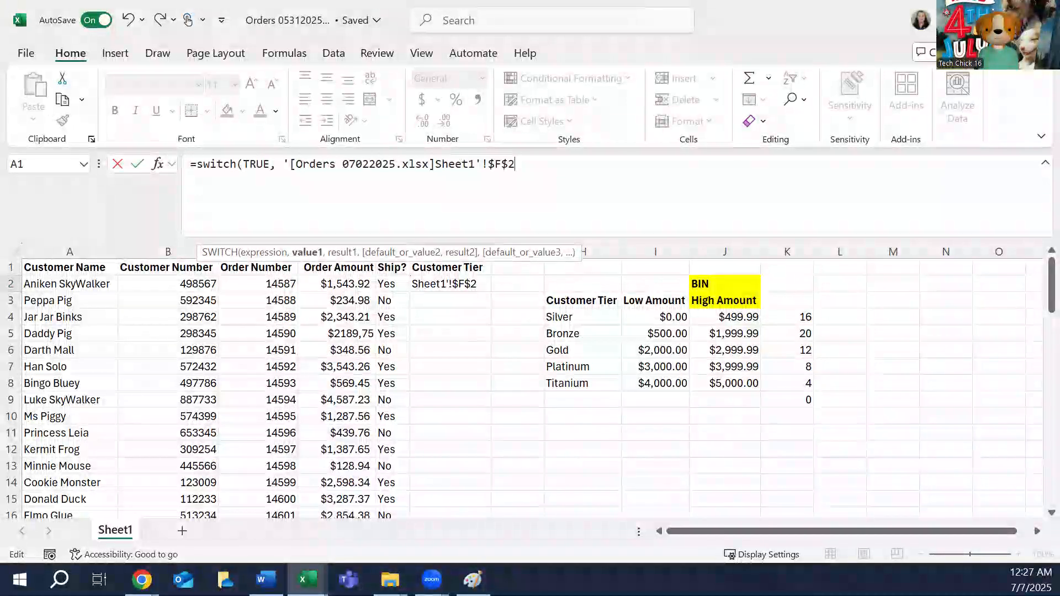
pyautogui.press('Return')
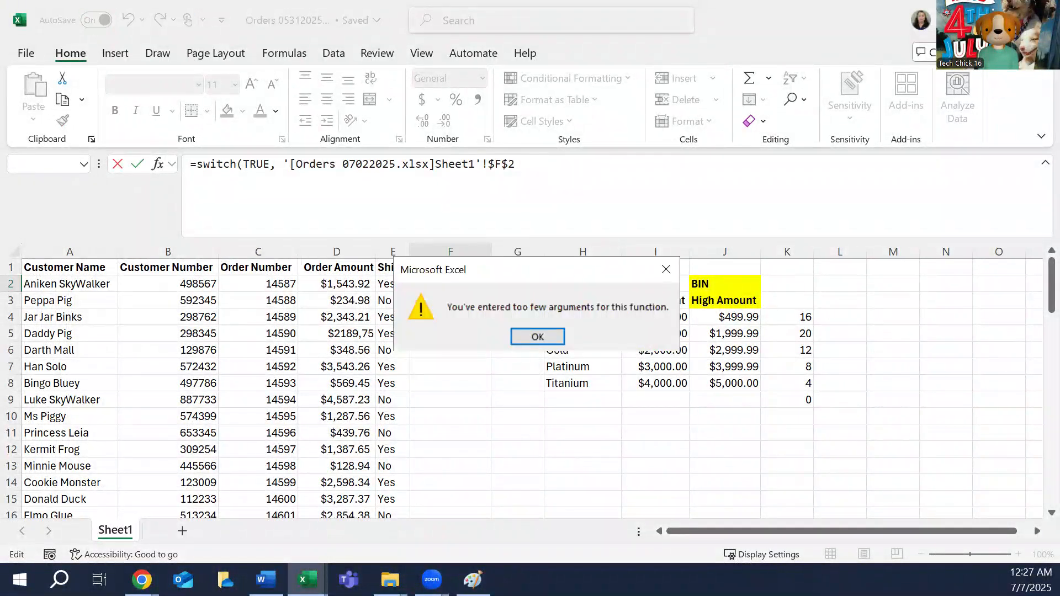
pyautogui.click(538, 337)
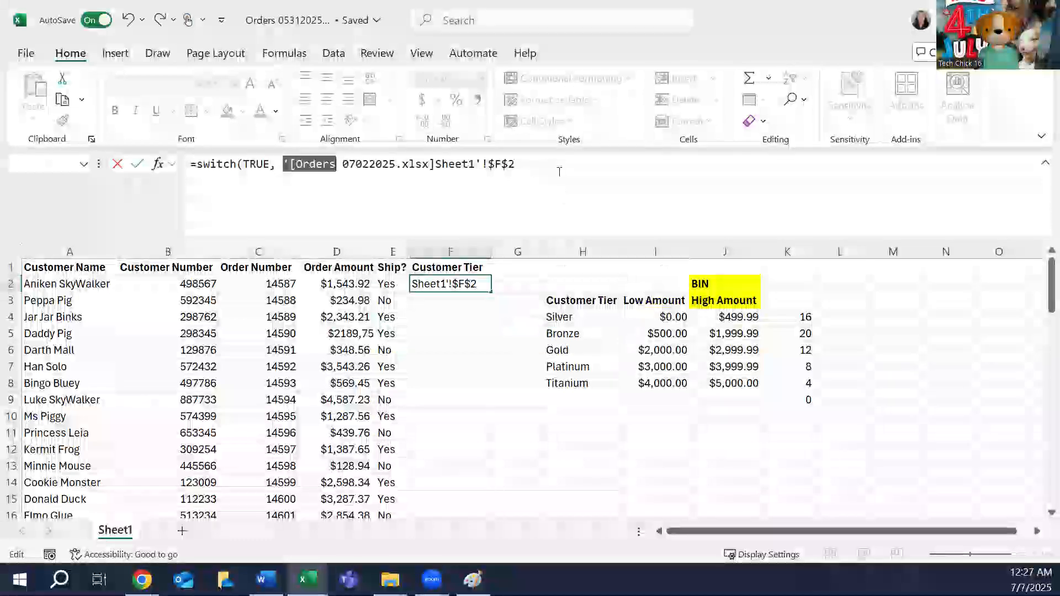
pyautogui.moveTo(516, 164); pyautogui.dragTo(287, 165)
pyautogui.press('BackSpace')
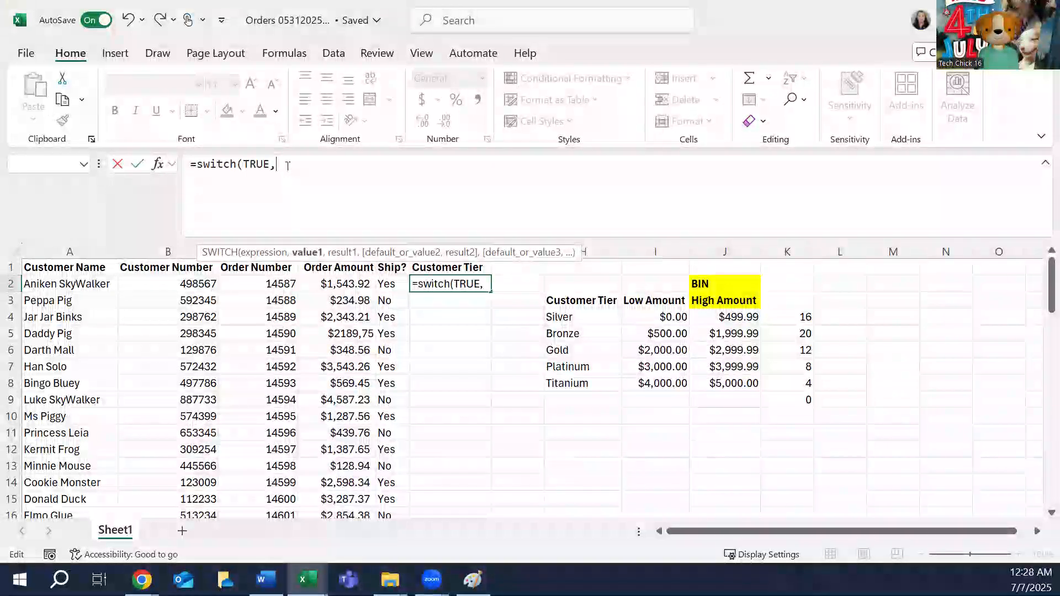
pyautogui.click(451, 283)
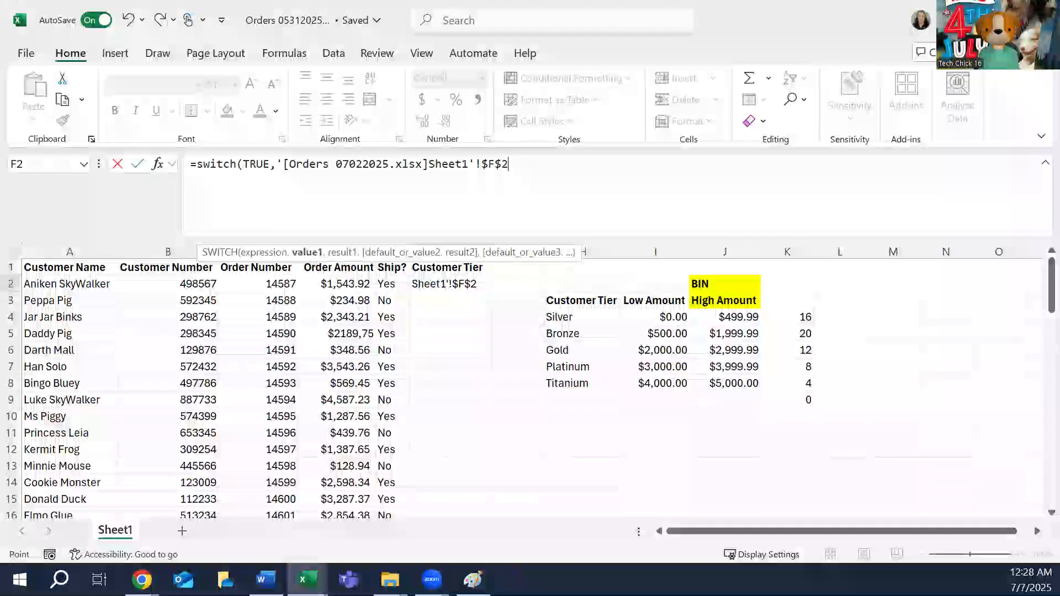
pyautogui.press('Down')
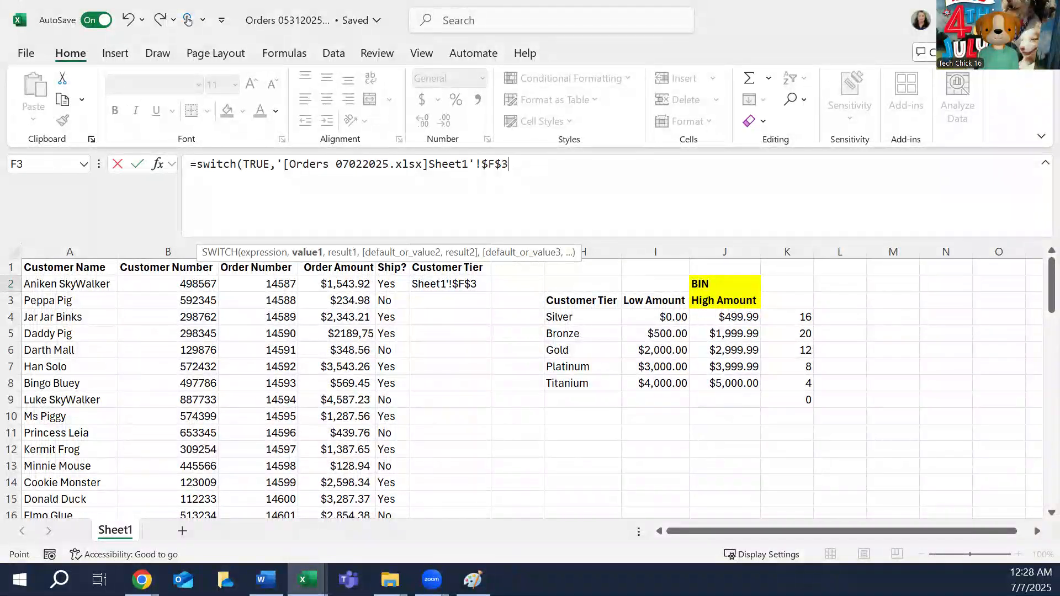
pyautogui.press('Up')
pyautogui.press('Up')
pyautogui.click(519, 166)
pyautogui.moveTo(527, 165); pyautogui.dragTo(126, 166)
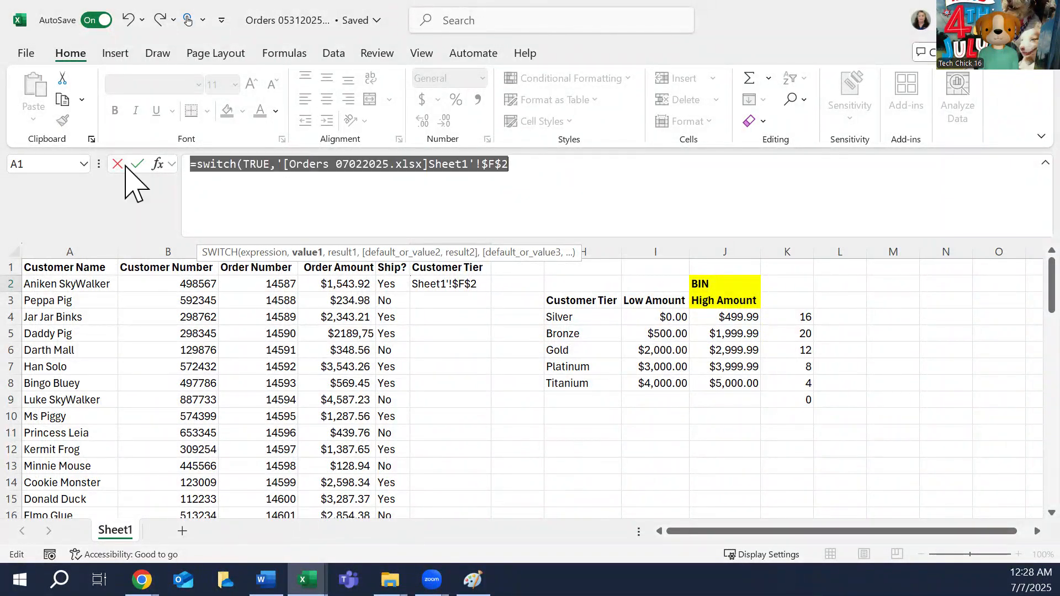
pyautogui.press('BackSpace')
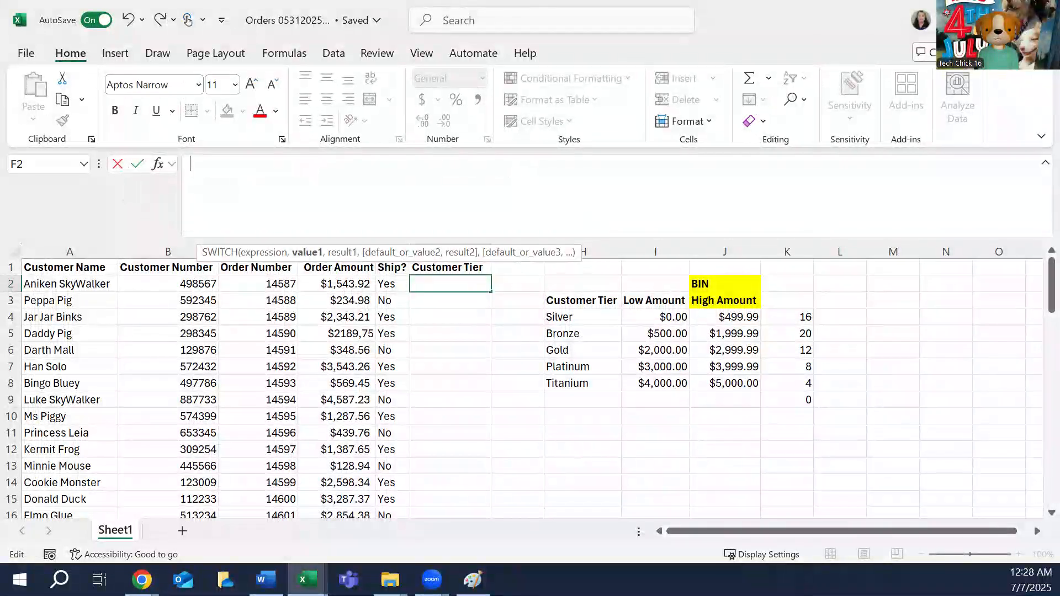
pyautogui.press('Escape')
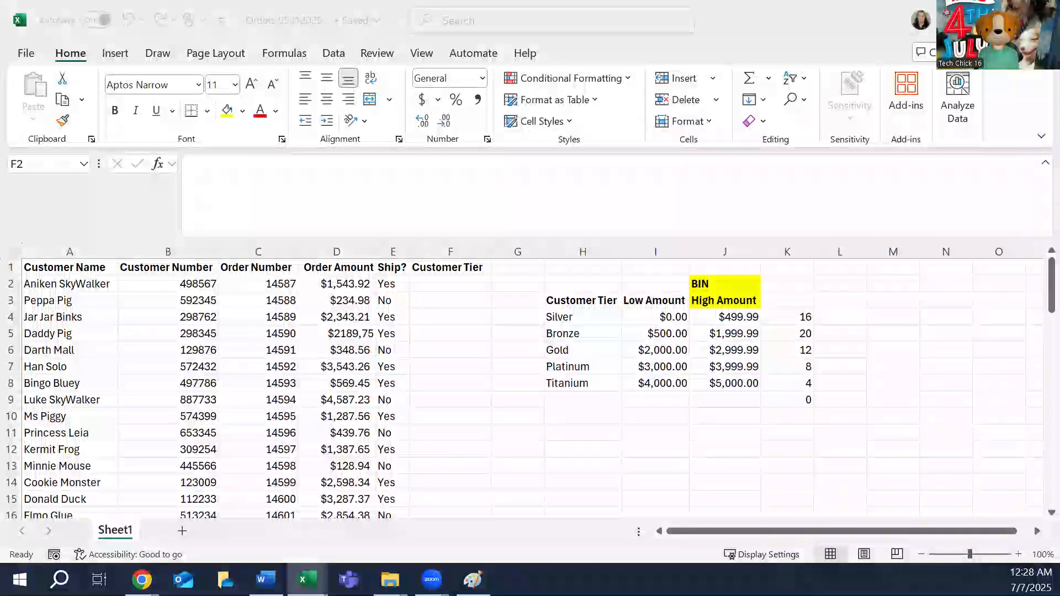
# Start a SWITCH formula in F2 with TRUE as the expression, D2 <= J4 as the first condition and H4 as its result.
pyautogui.click(431, 284)
pyautogui.click(216, 166)
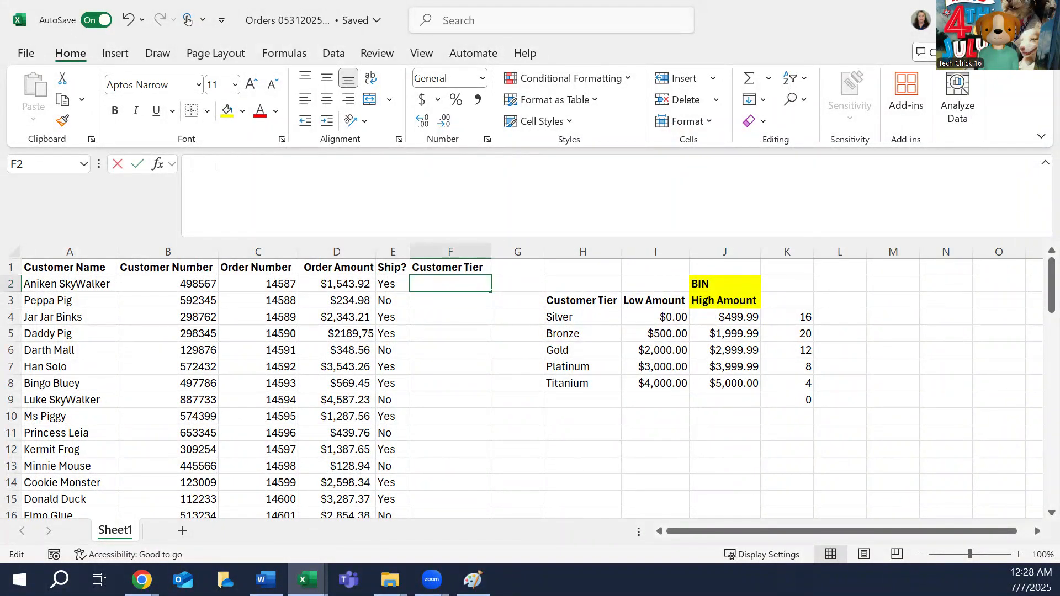
pyautogui.write('=s')
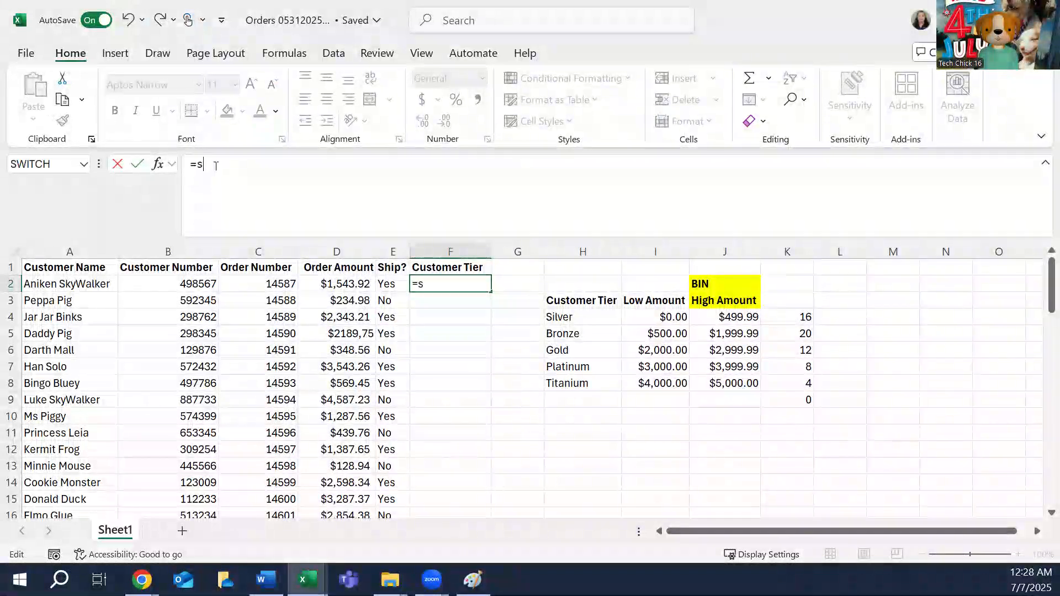
pyautogui.write('witch(')
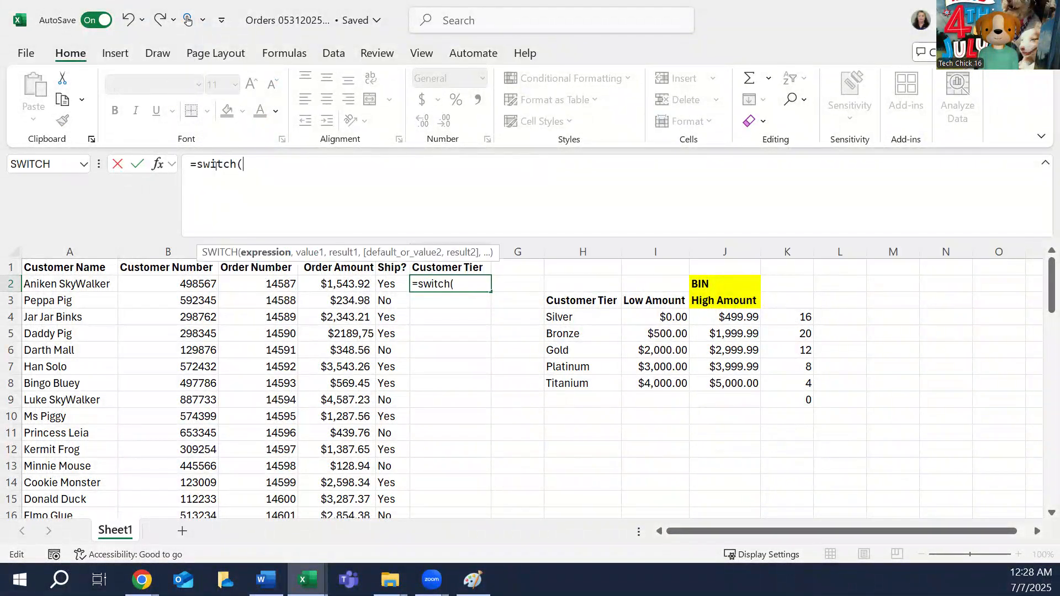
pyautogui.write('TRUE')
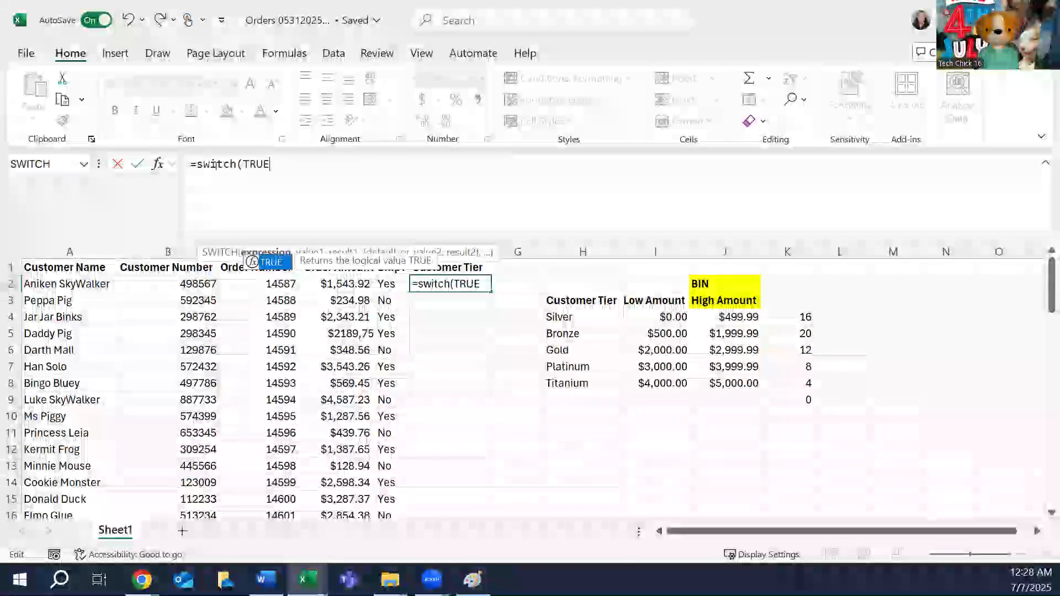
pyautogui.write(', D2 <=')
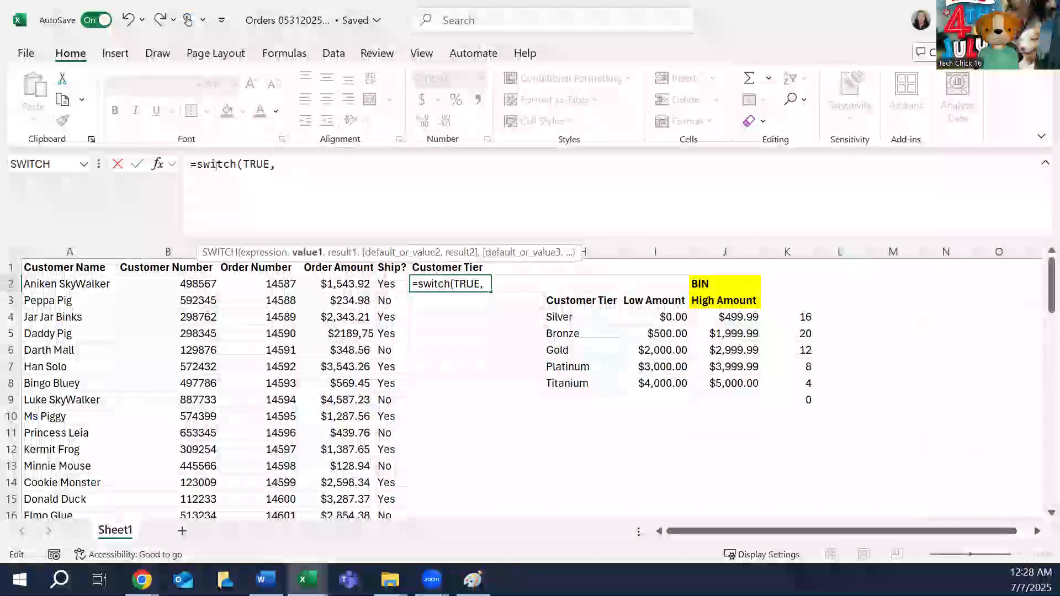
pyautogui.click(331, 282)
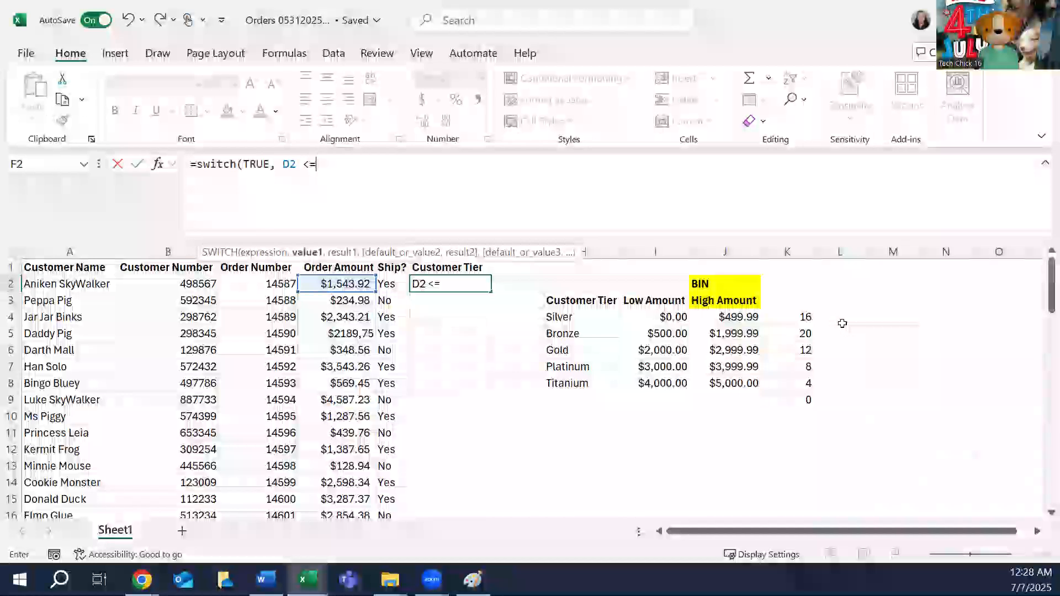
pyautogui.click(730, 312)
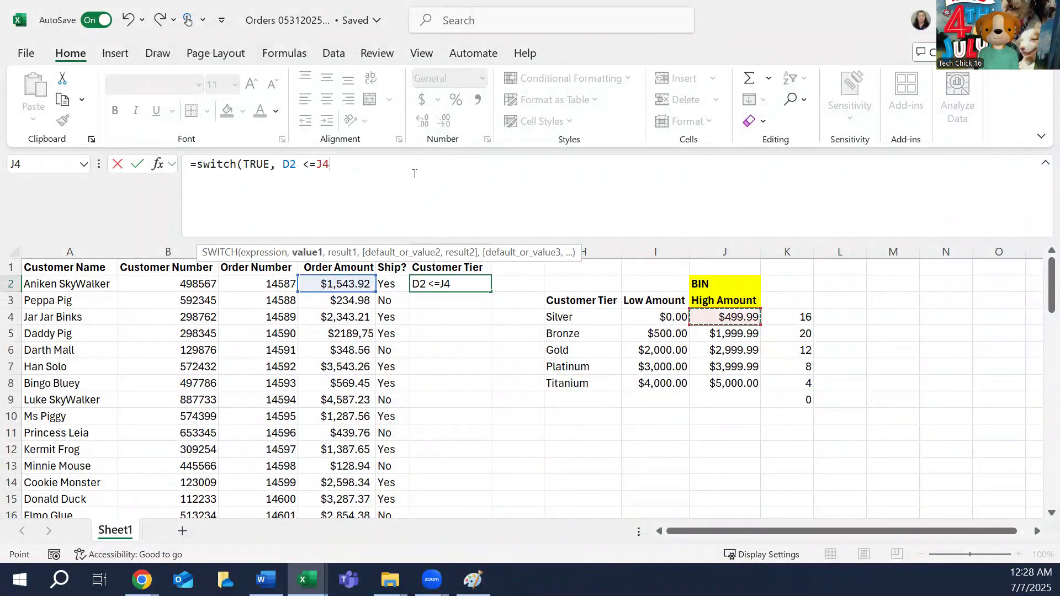
pyautogui.click(353, 162)
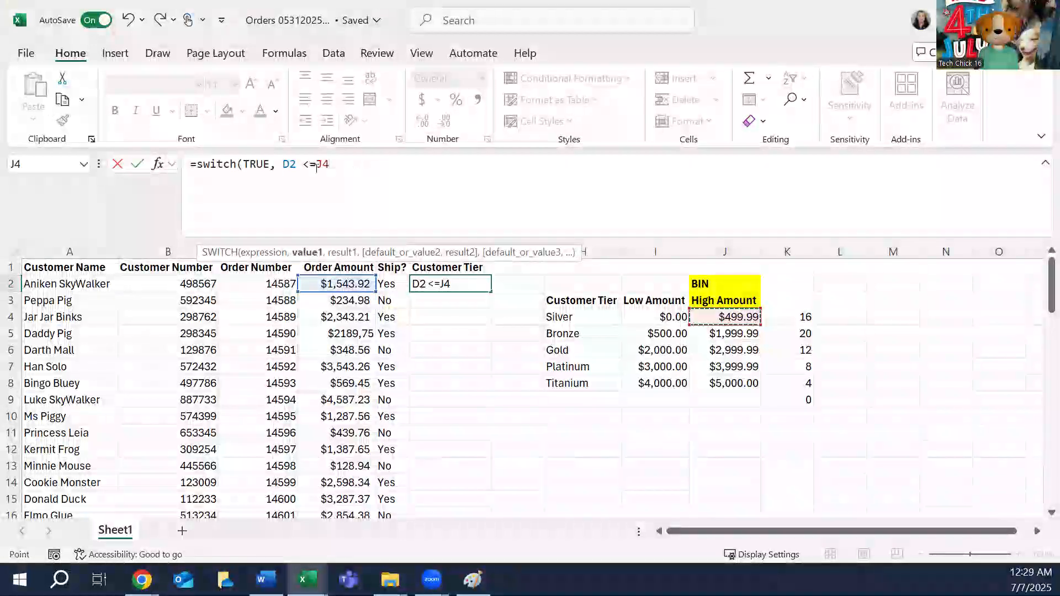
pyautogui.click(343, 169)
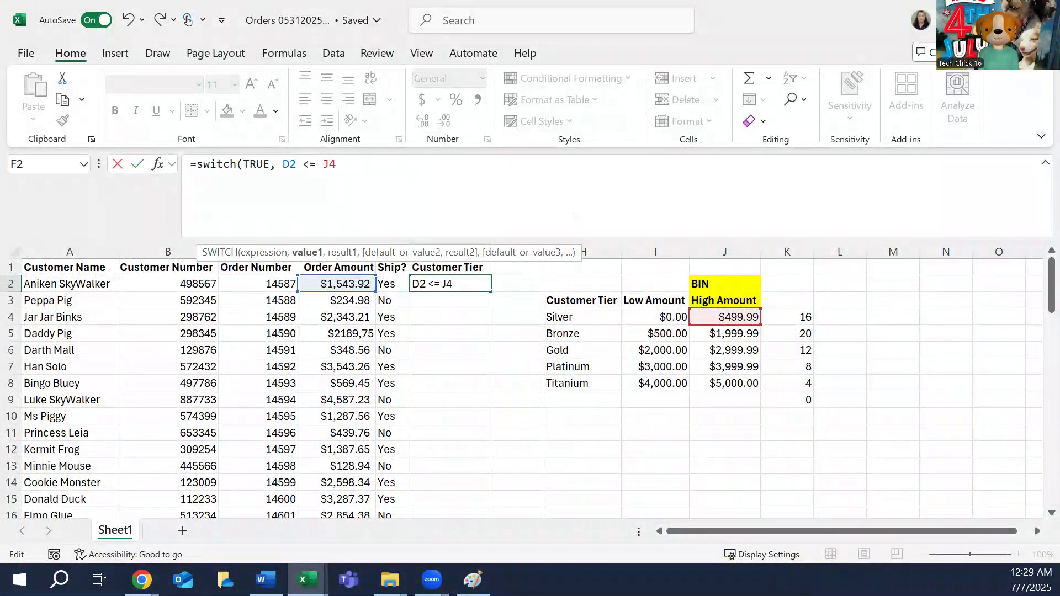
pyautogui.write(',')
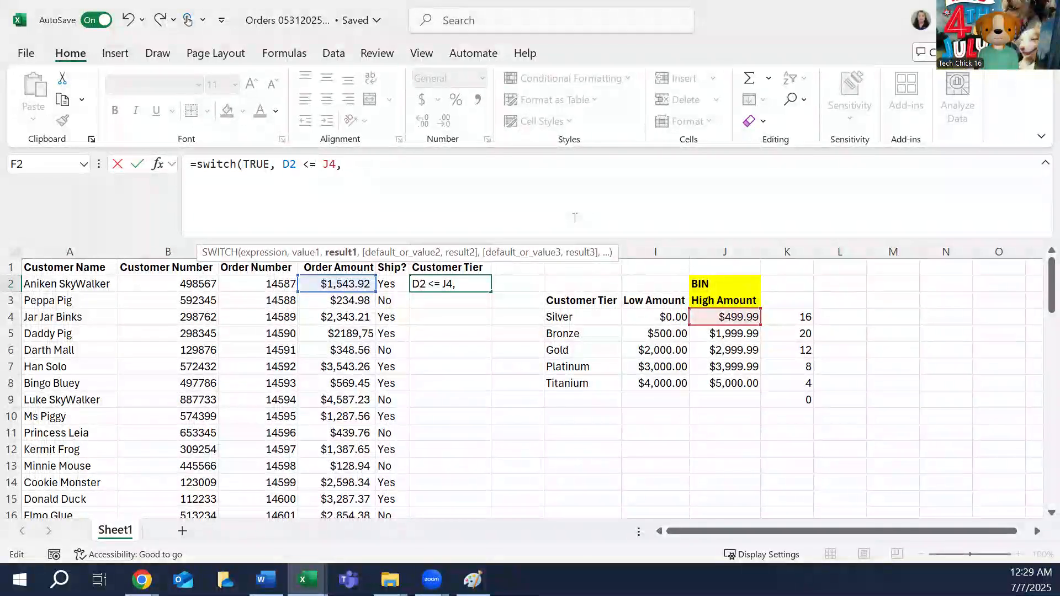
pyautogui.click(569, 317)
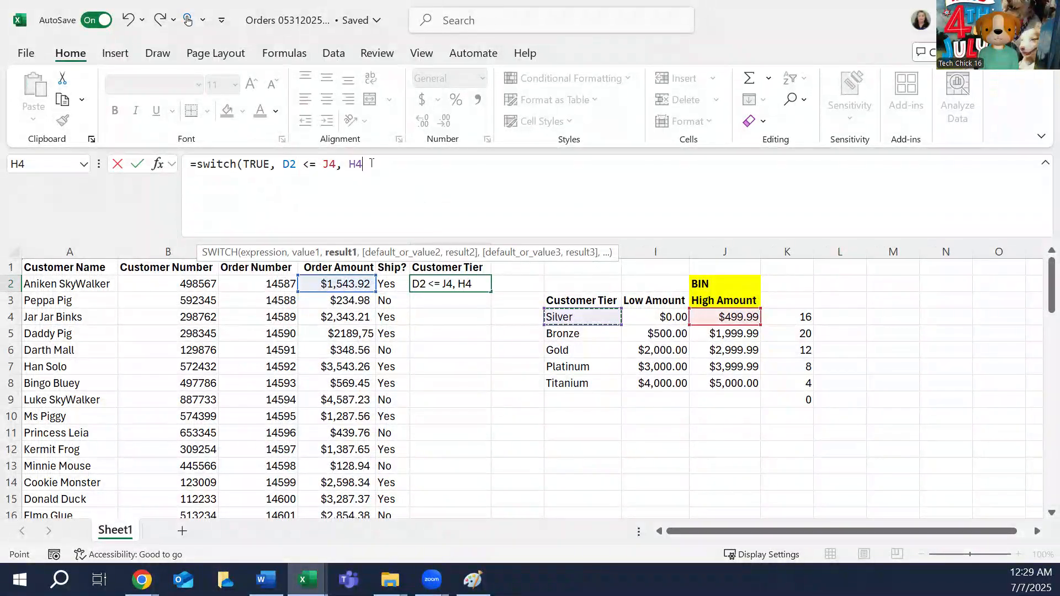
# Add a second condition to the SWITCH formula, D2 <= J5, with H5 (Bronze) as its result.
pyautogui.write(',')
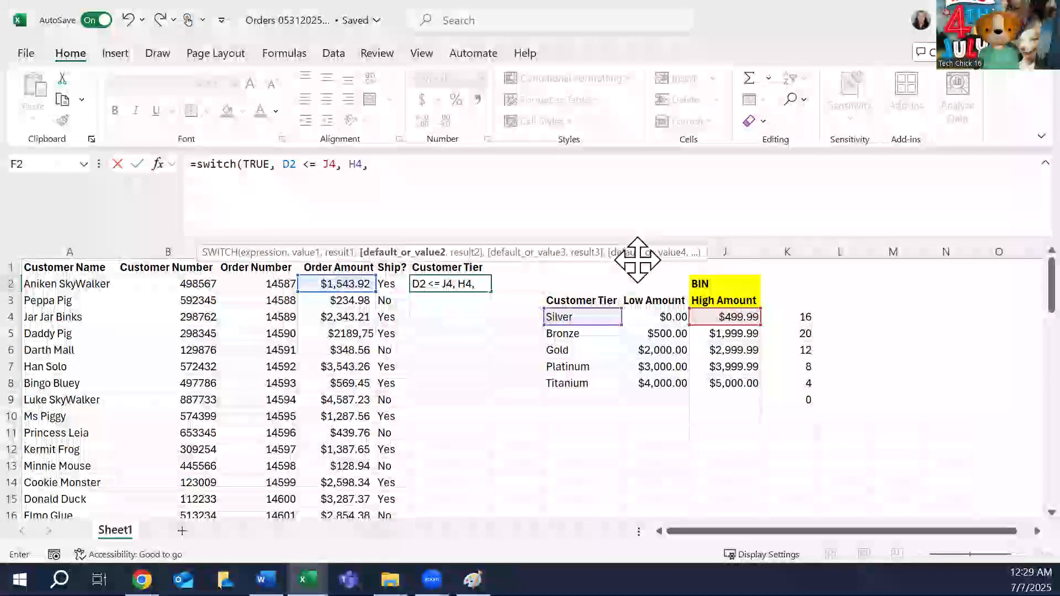
pyautogui.click(334, 286)
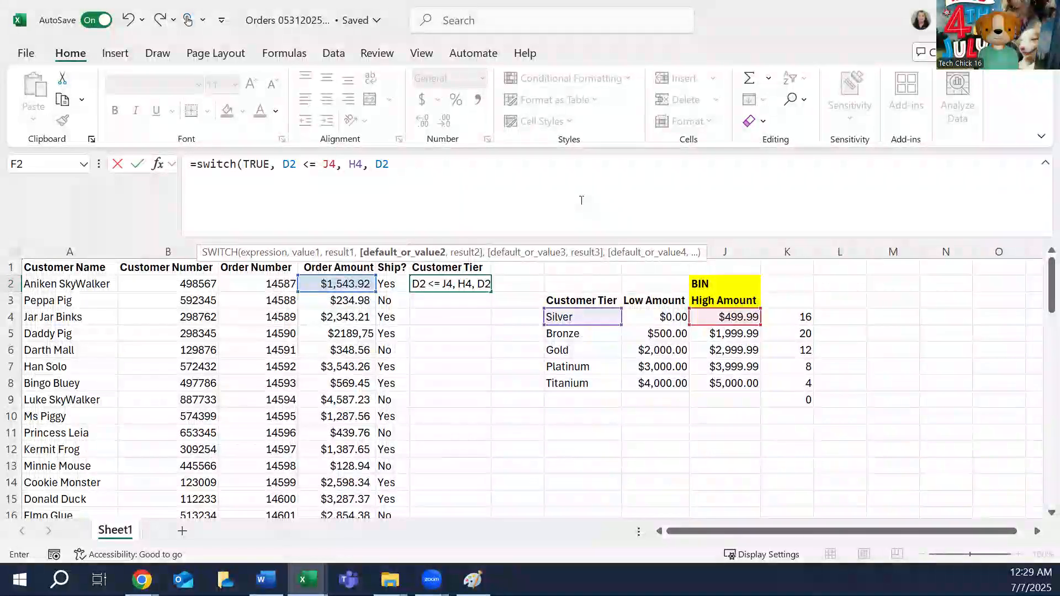
pyautogui.write('<')
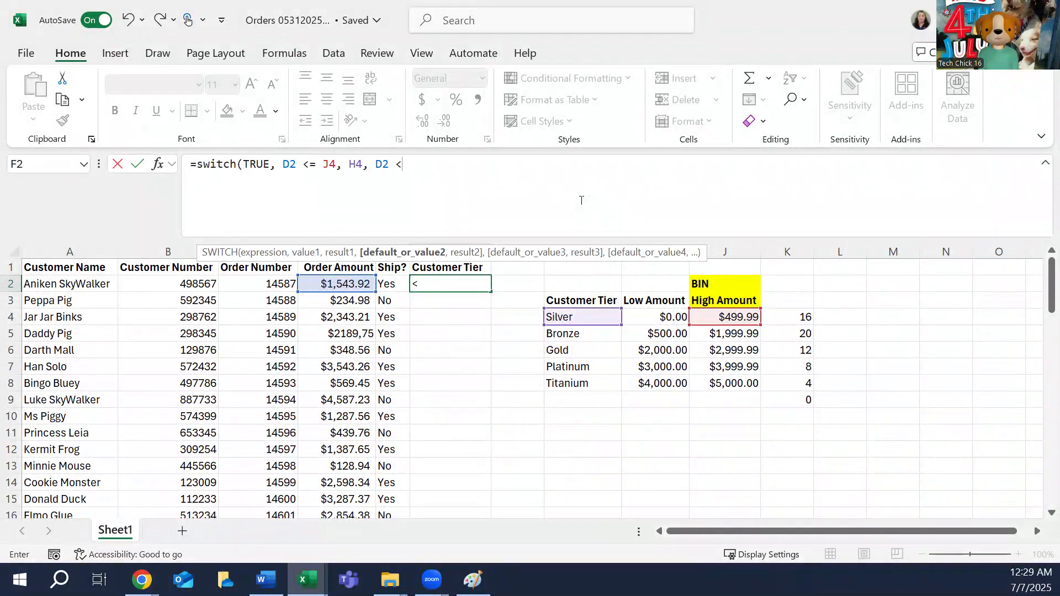
pyautogui.write('=')
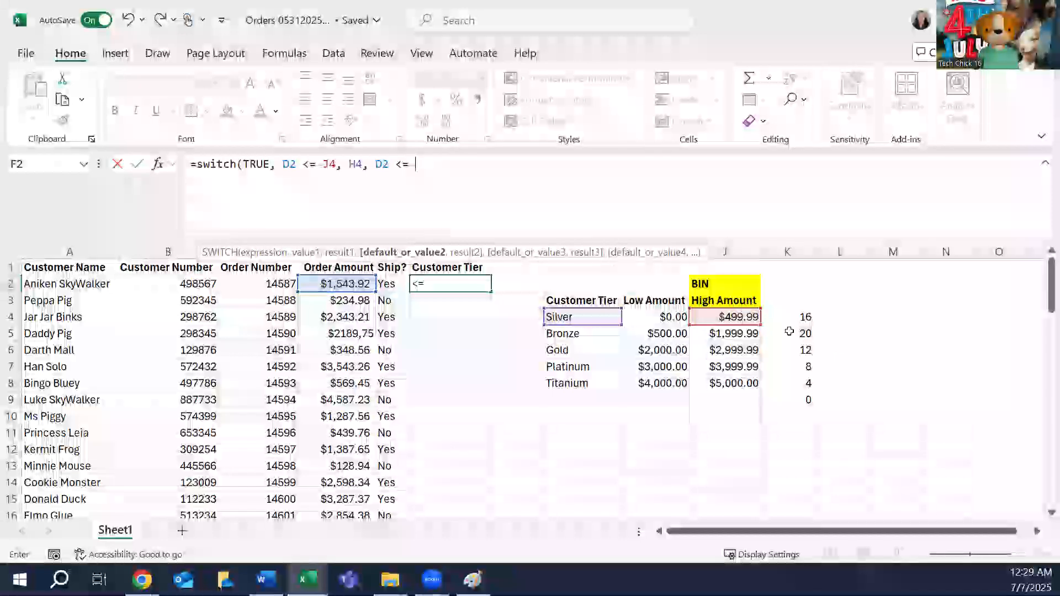
pyautogui.click(724, 333)
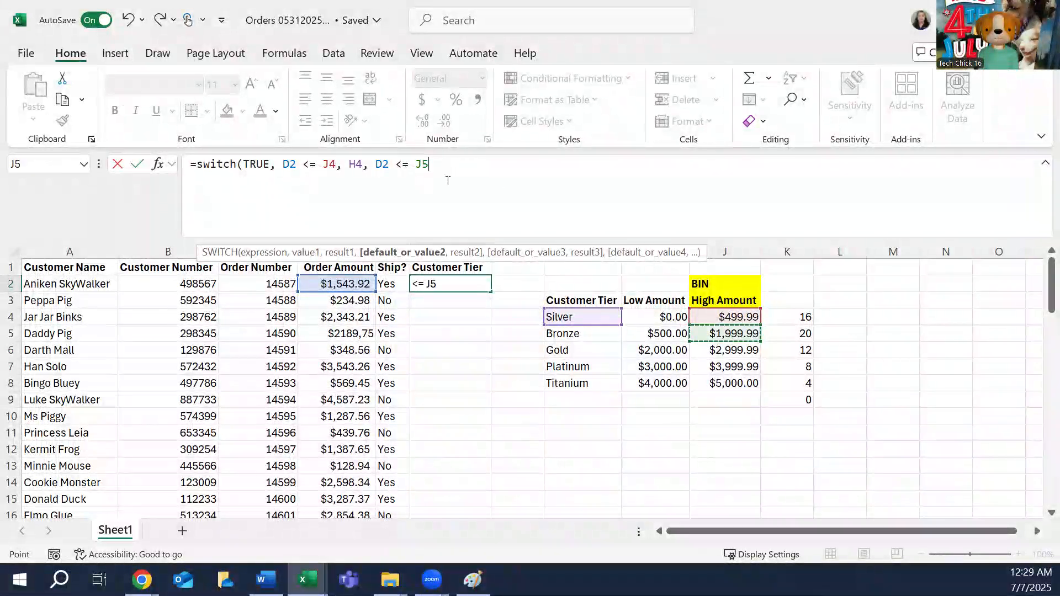
pyautogui.write(', H5')
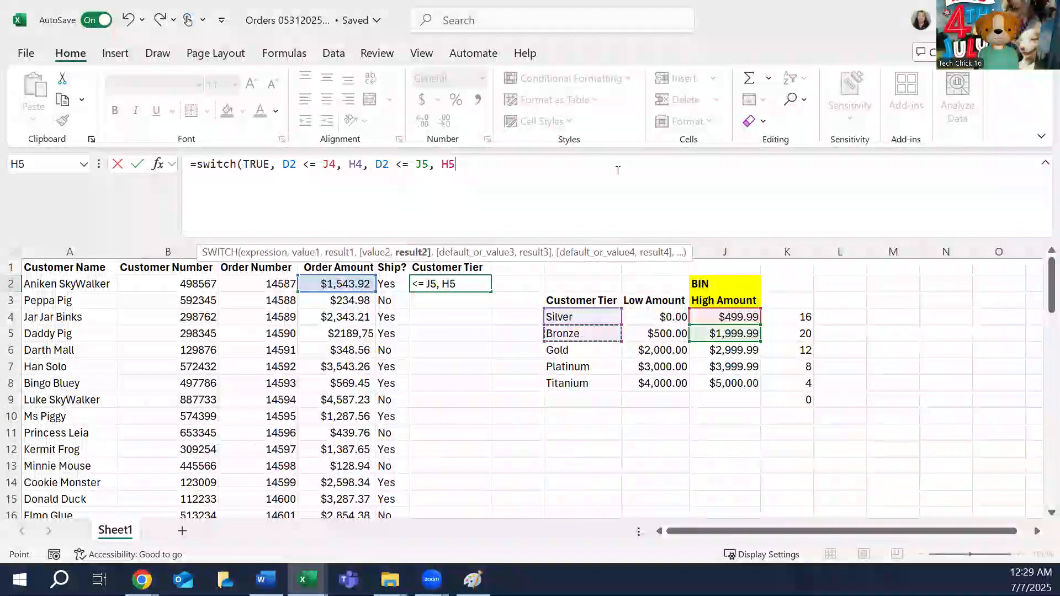
# Add a third condition to the SWITCH formula, D2 <= J6, with H6 (Gold) as its result.
pyautogui.write(',')
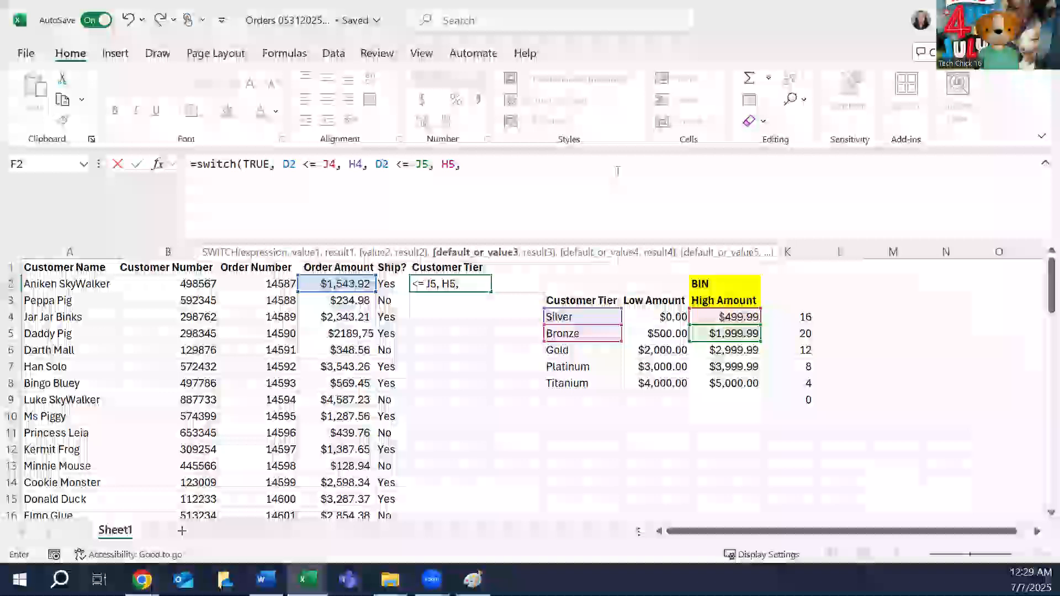
pyautogui.click(348, 284)
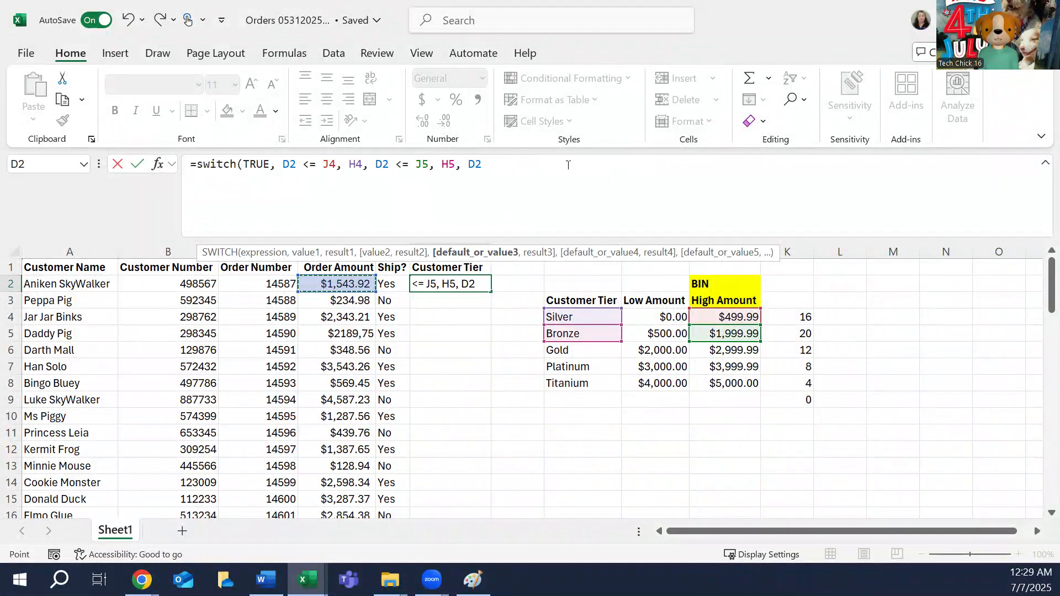
pyautogui.write('<')
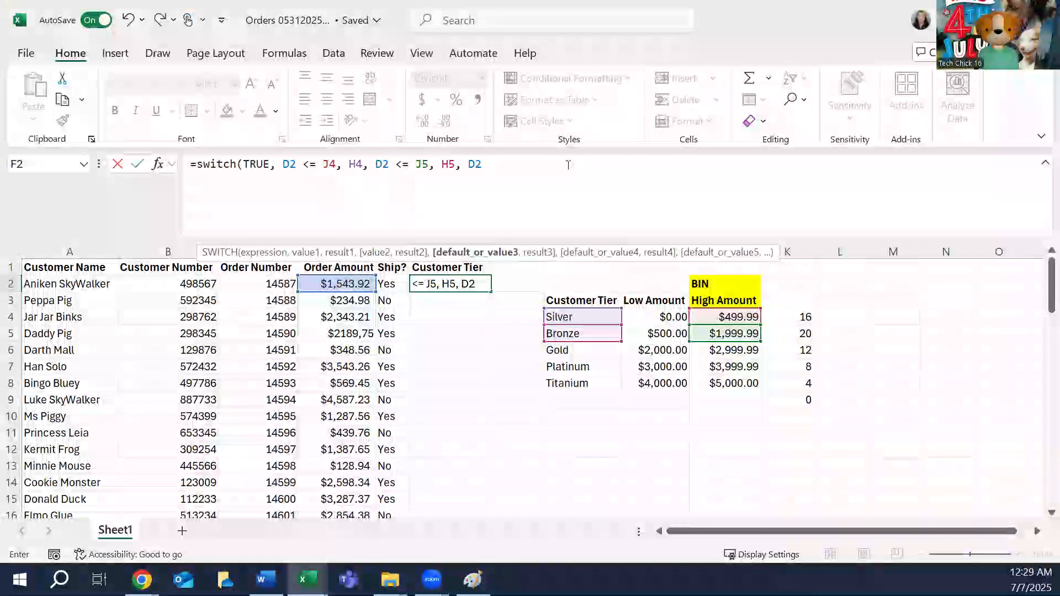
pyautogui.write('=')
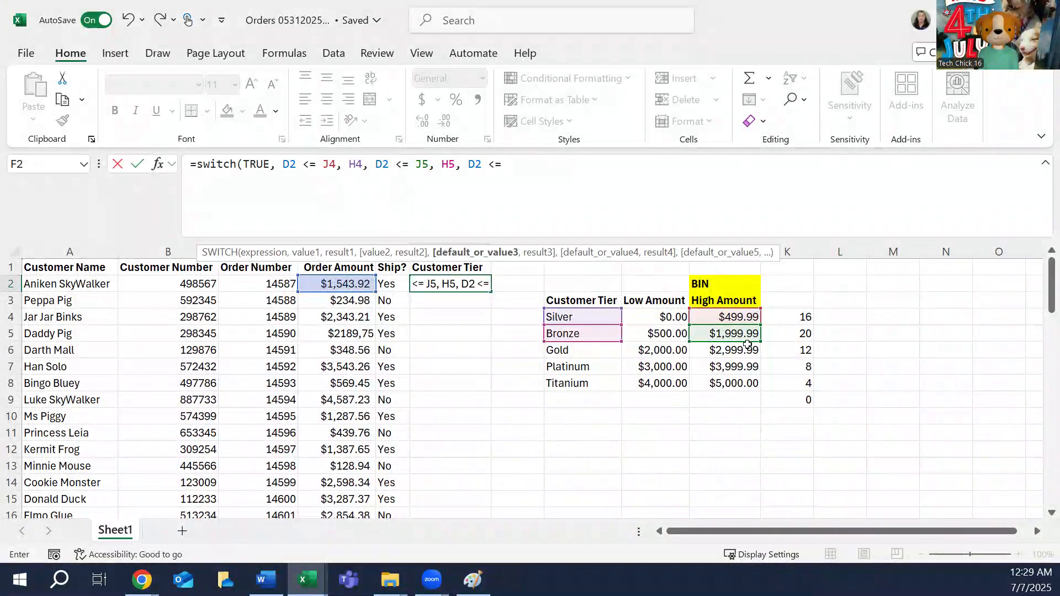
pyautogui.click(722, 350)
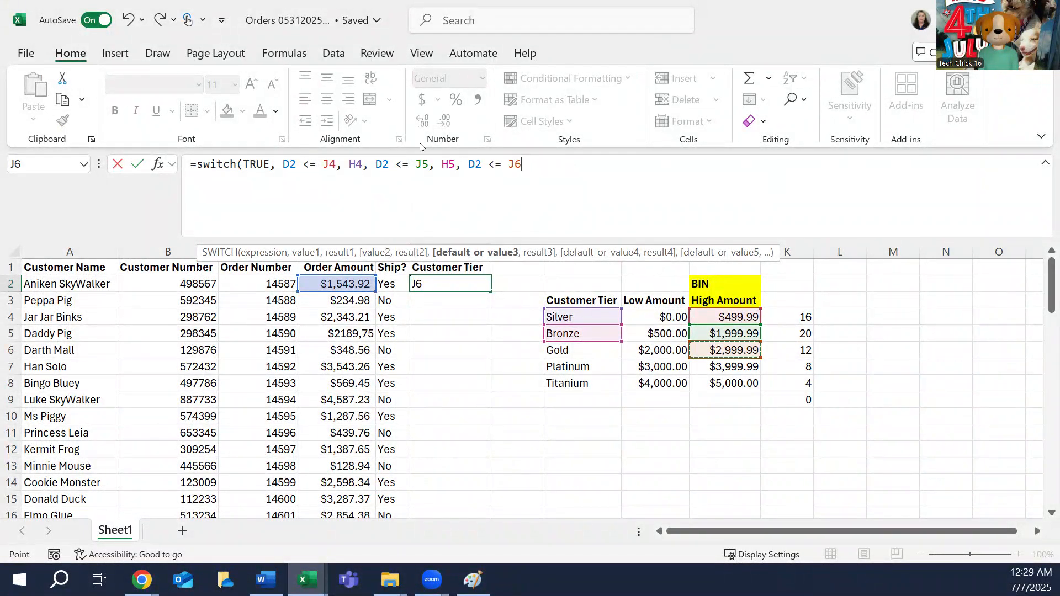
pyautogui.write(',')
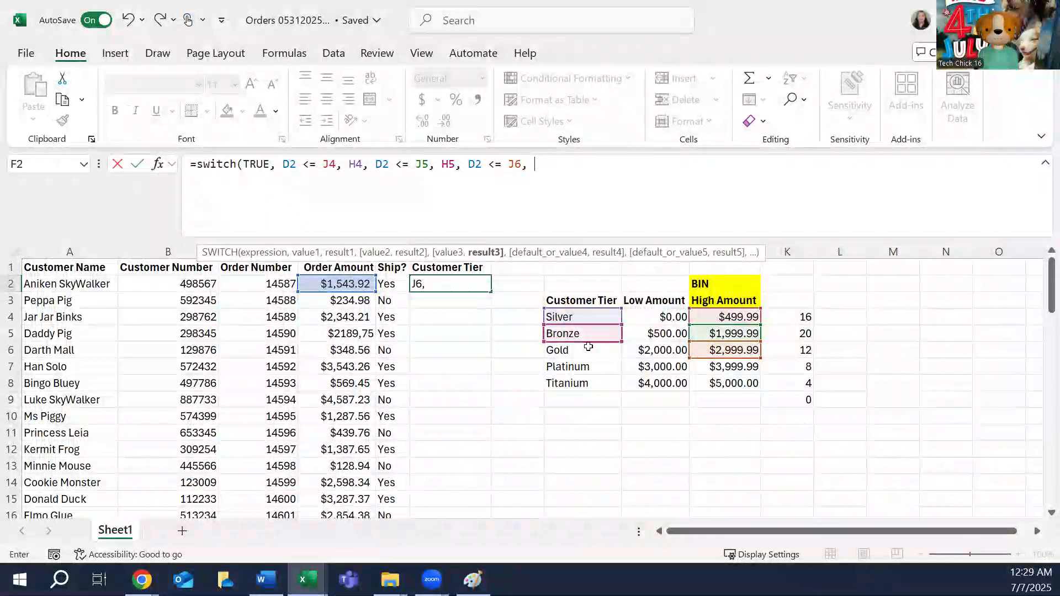
pyautogui.click(589, 348)
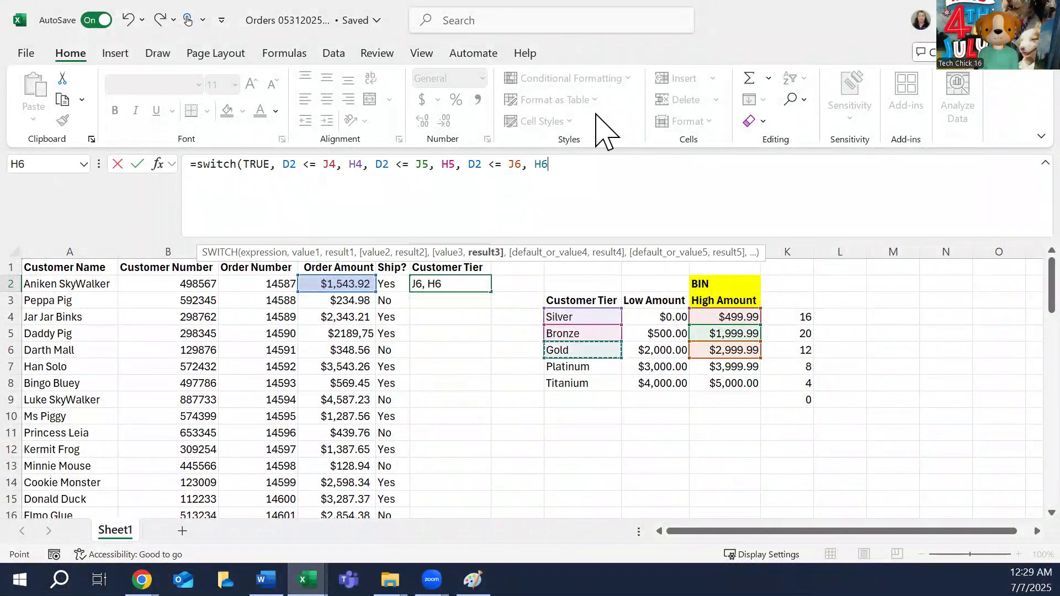
# Add a fourth condition to the SWITCH formula, D2 <= J7, with H7 (Platinum) as its result.
pyautogui.write(',')
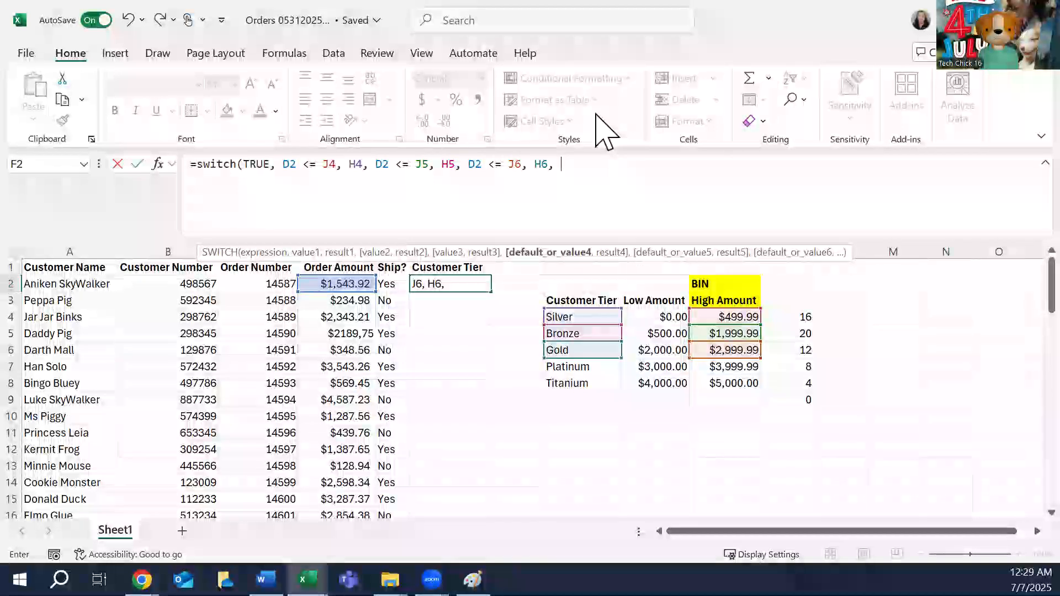
pyautogui.click(342, 284)
pyautogui.write('<=')
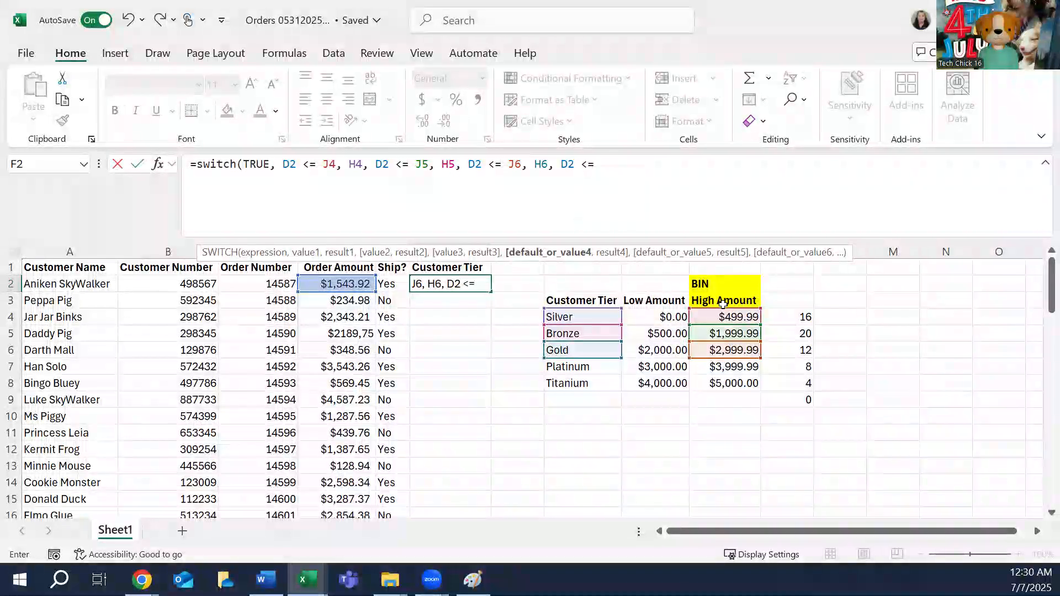
pyautogui.click(726, 364)
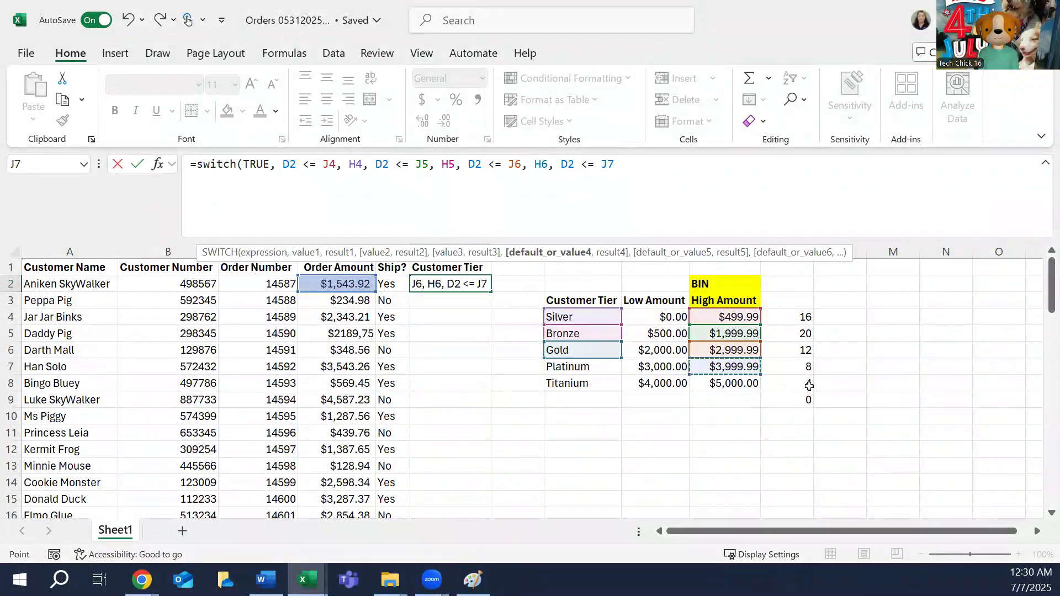
pyautogui.write(',')
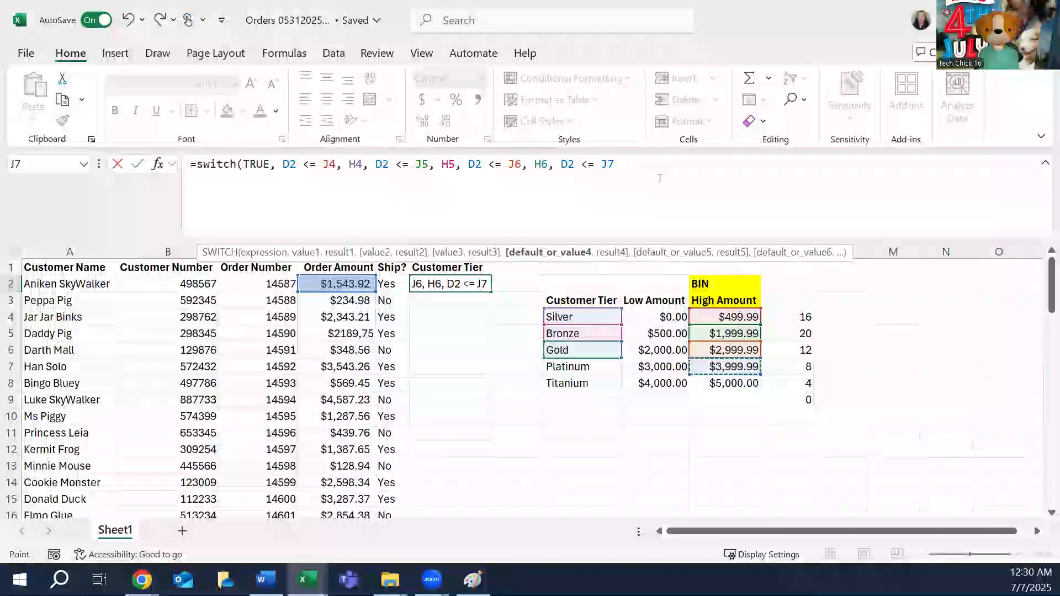
pyautogui.click(575, 367)
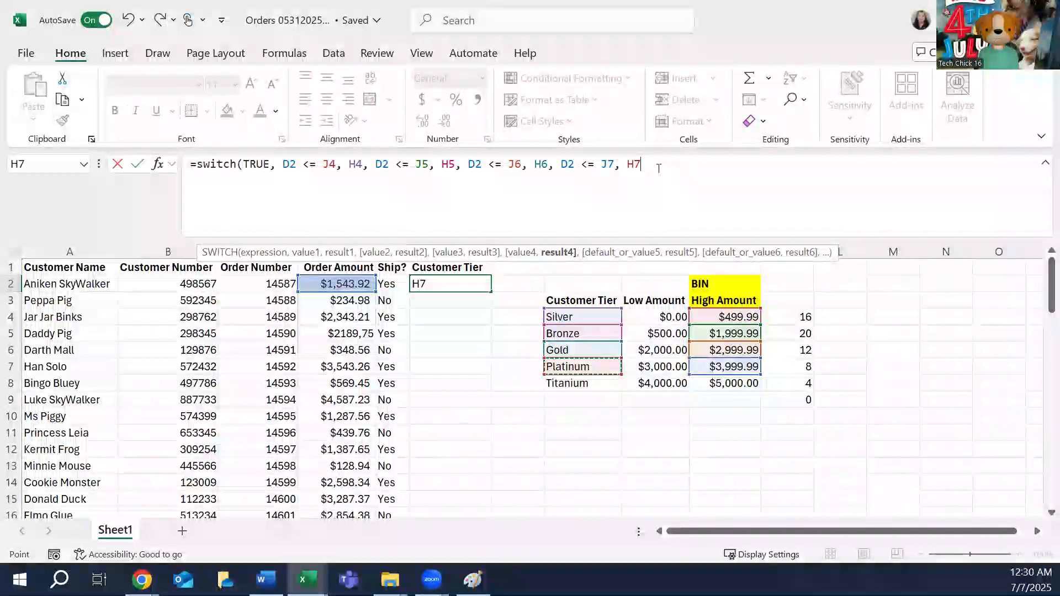
# Add a fifth condition to the SWITCH formula, D2 <= J8, with H8 (Titanium) as its result.
pyautogui.write(',')
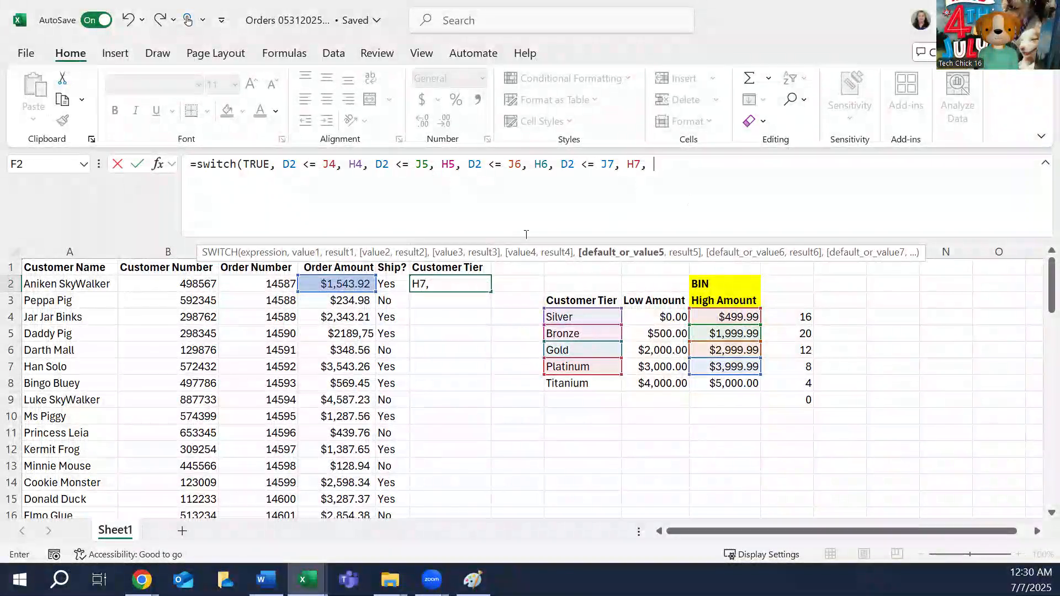
pyautogui.click(336, 282)
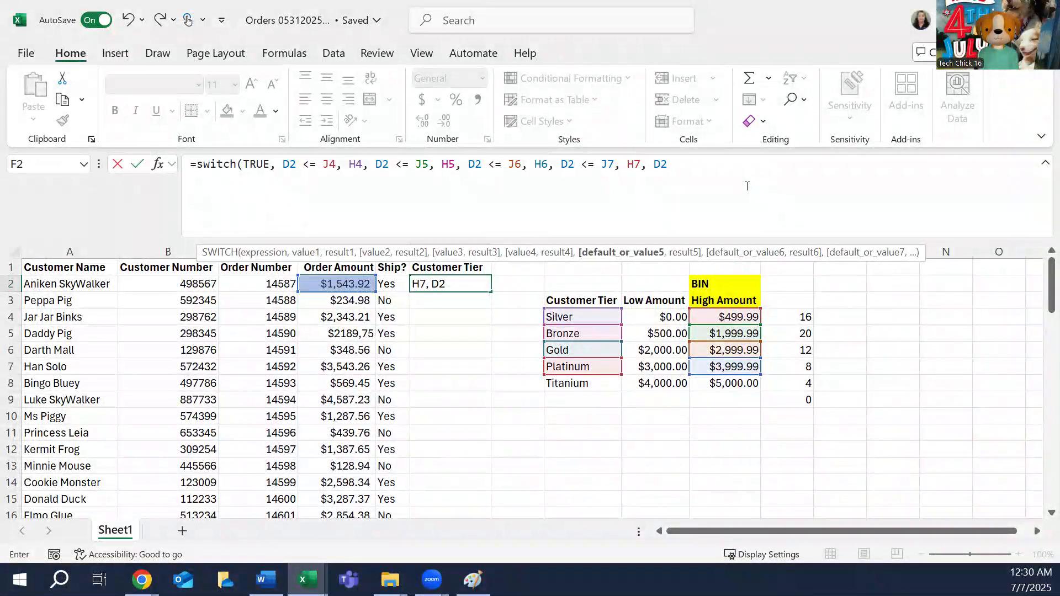
pyautogui.write('<=')
pyautogui.click(723, 381)
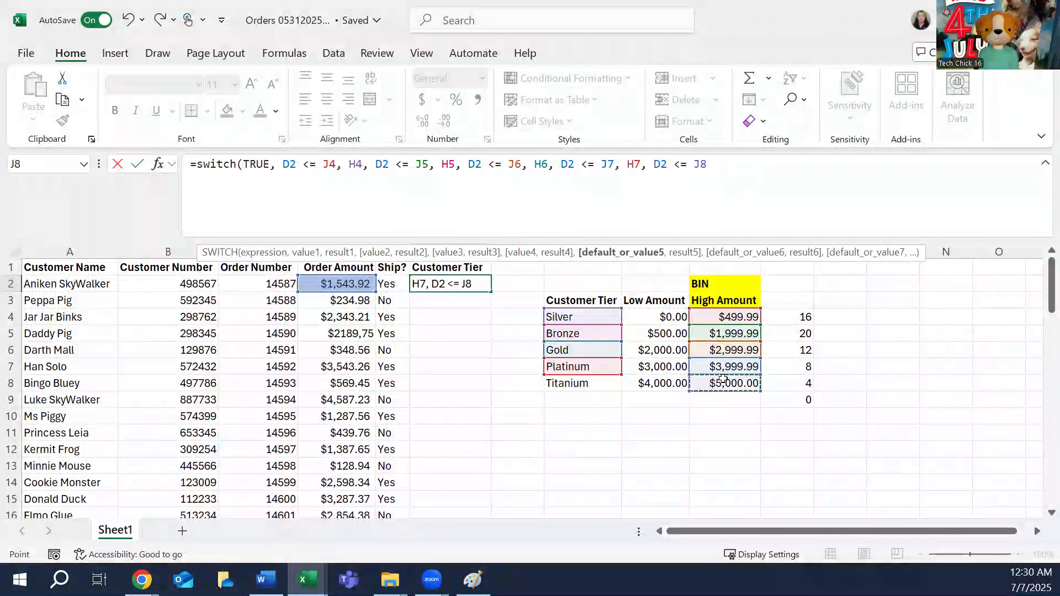
pyautogui.write(',')
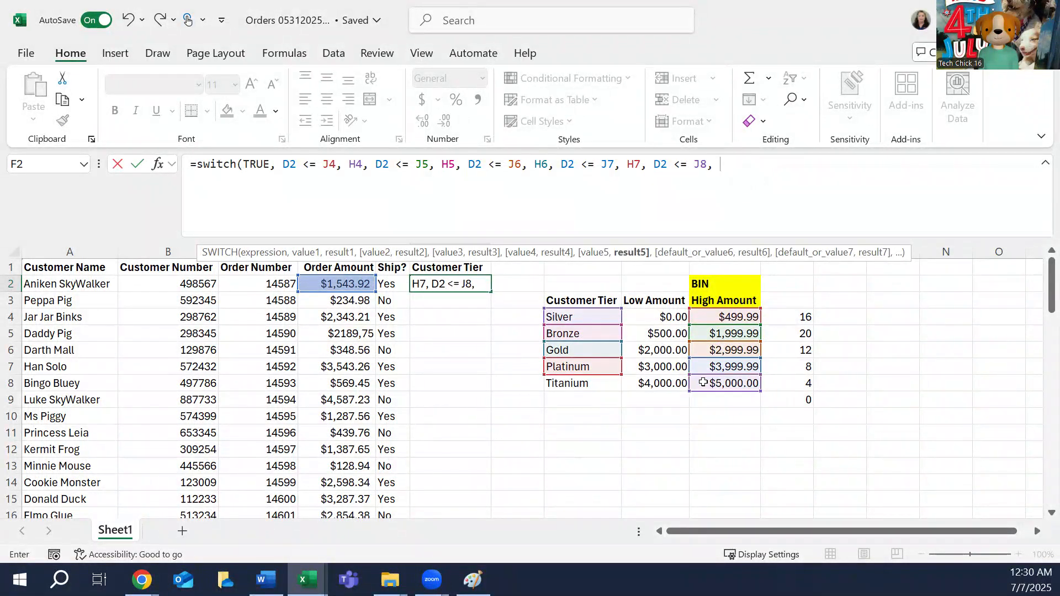
pyautogui.click(576, 381)
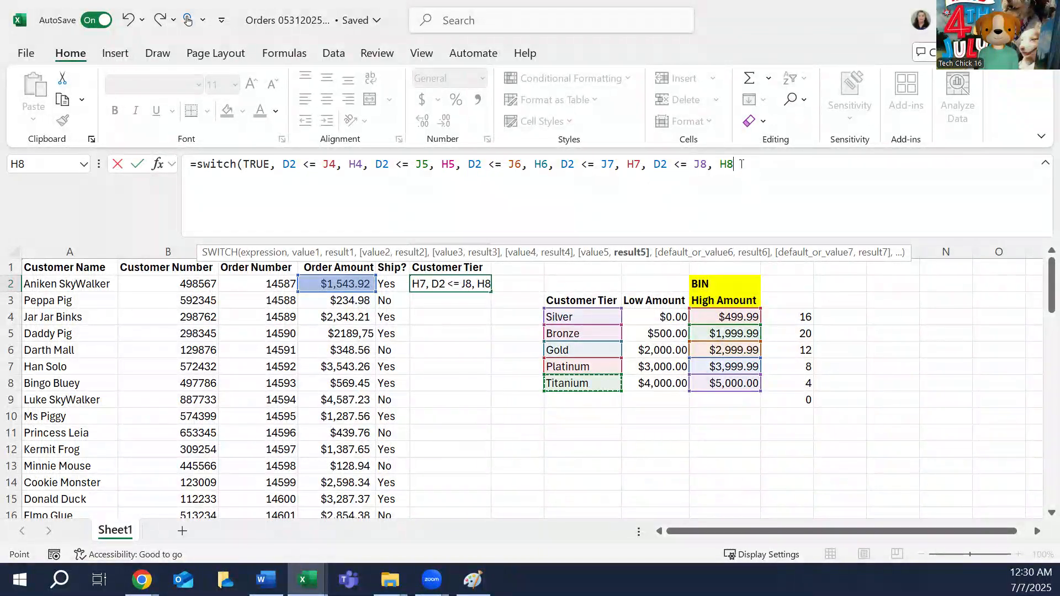
# Set H8 (Titanium) as the default result, close the SWITCH formula's parenthesis and enter it in F2.
pyautogui.write(',')
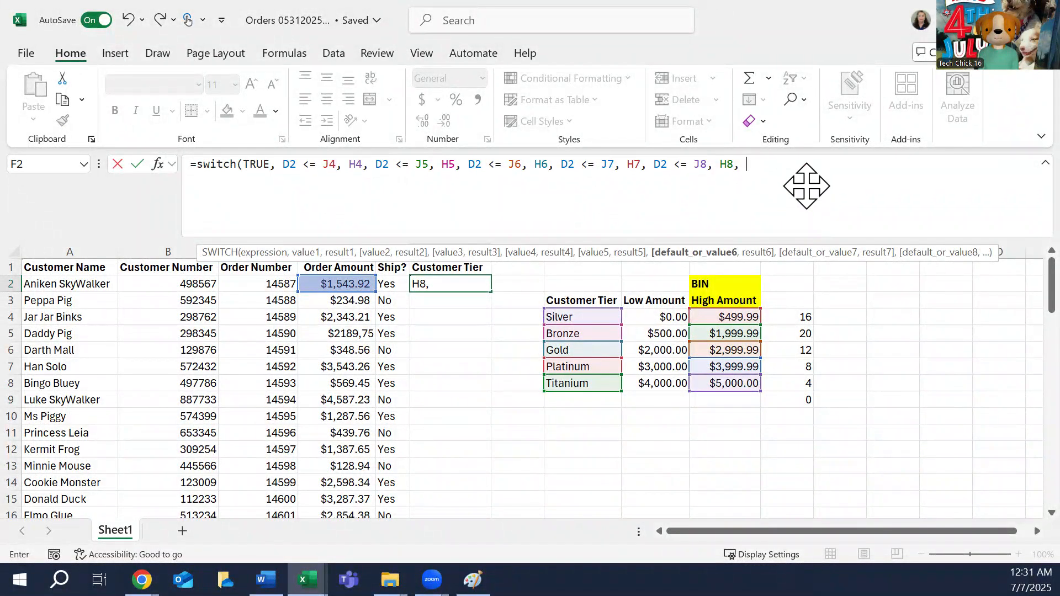
pyautogui.click(596, 383)
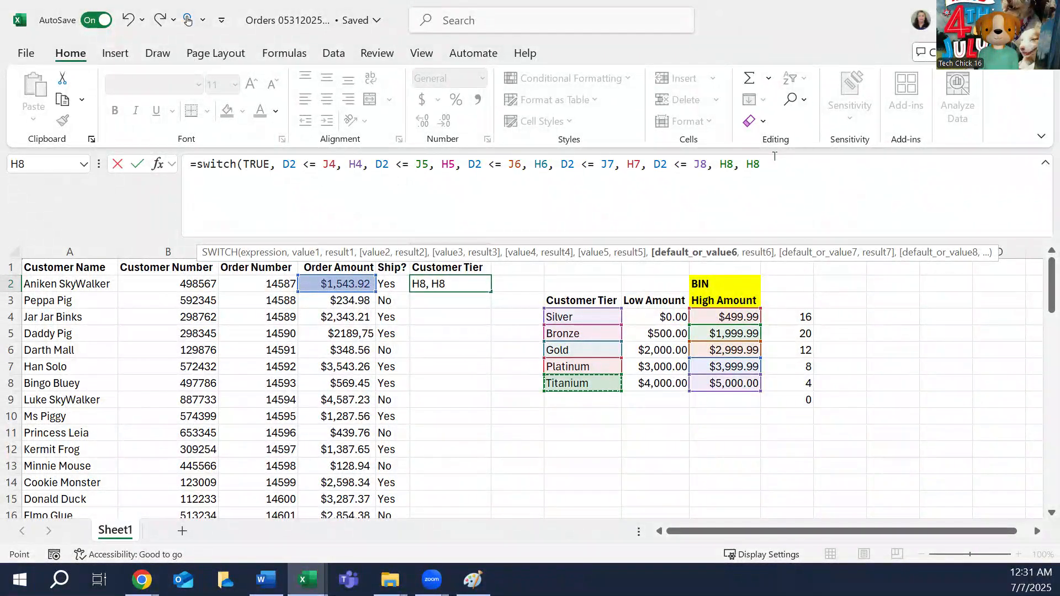
pyautogui.write(')')
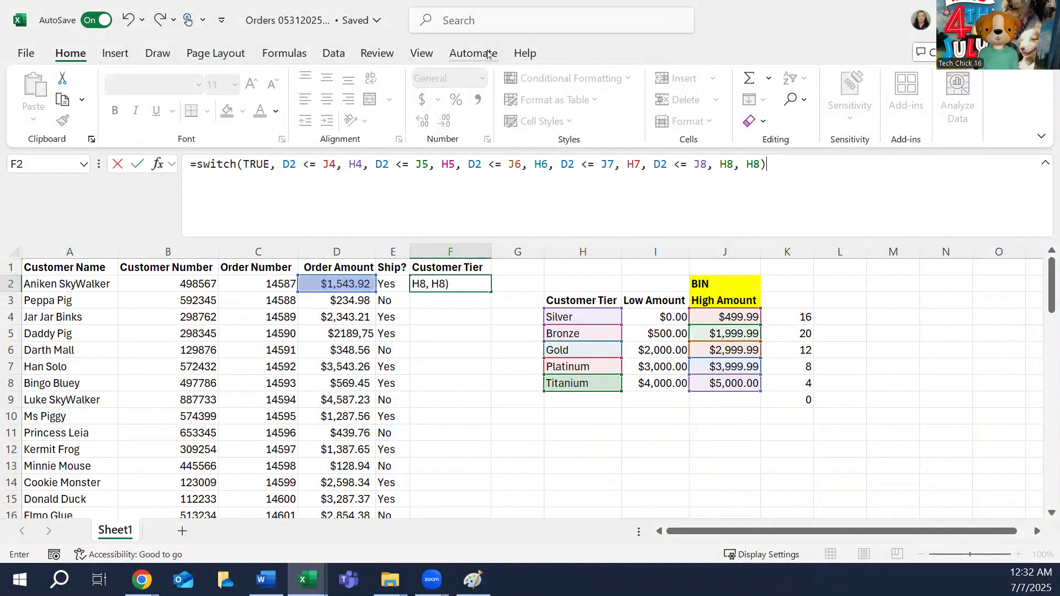
pyautogui.press('Tab')
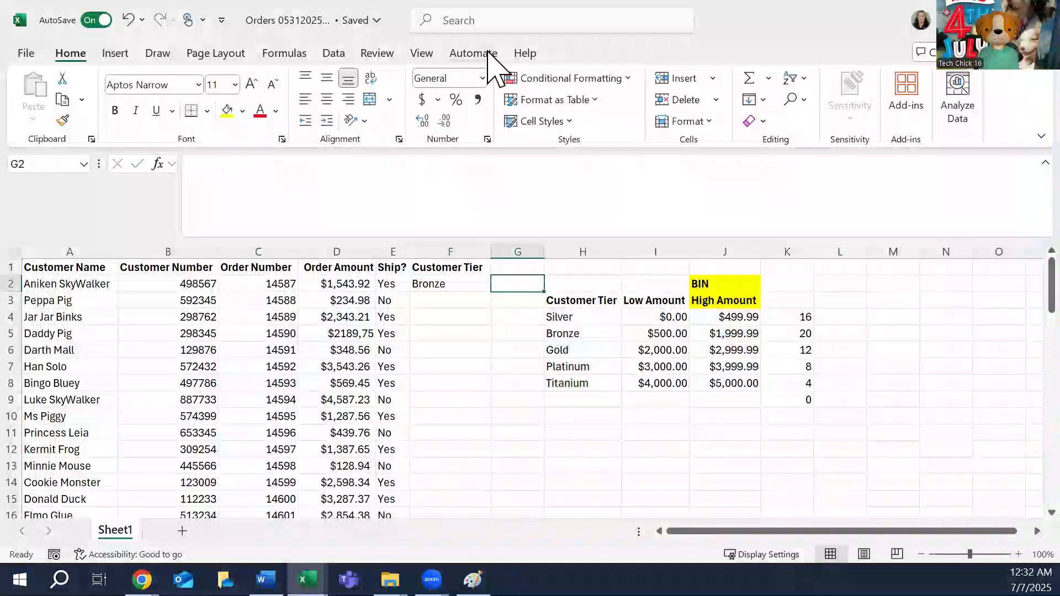
# Copy the SWITCH formula cell F2 in the Customer Tier column.
pyautogui.click(421, 287)
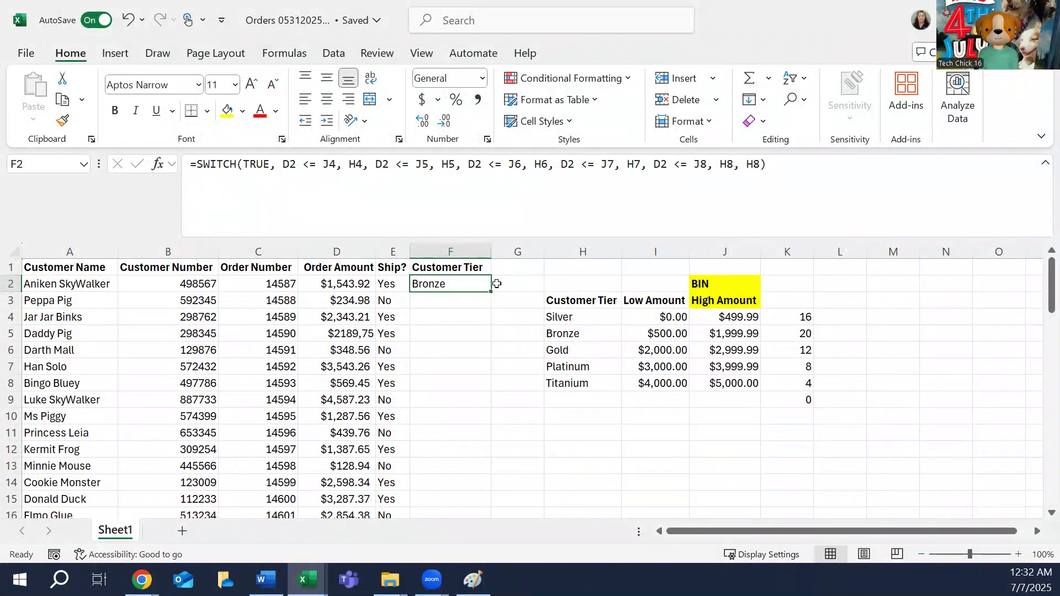
pyautogui.rightClick(470, 286)
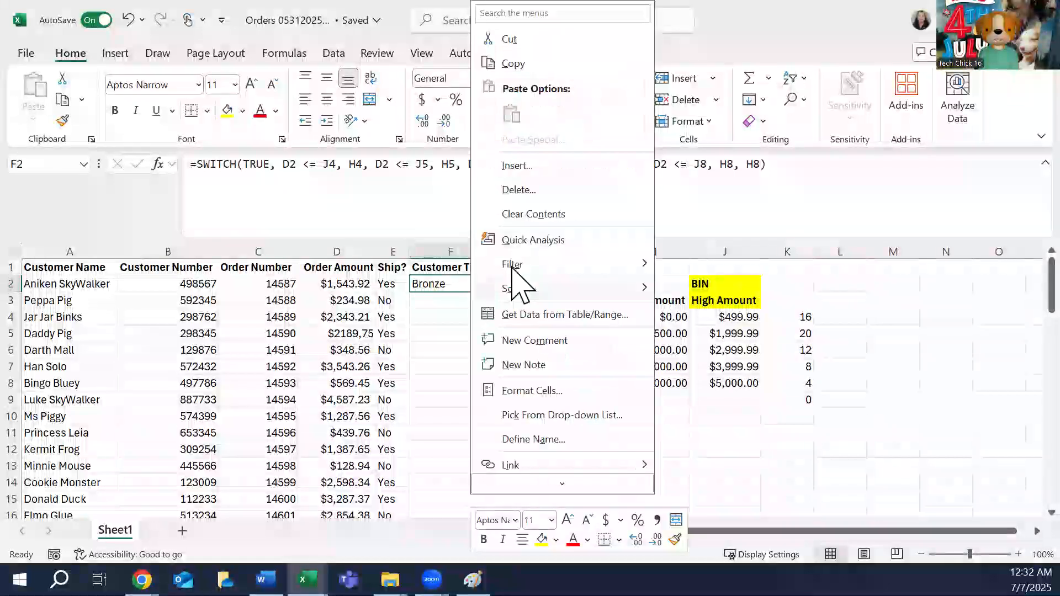
pyautogui.click(513, 64)
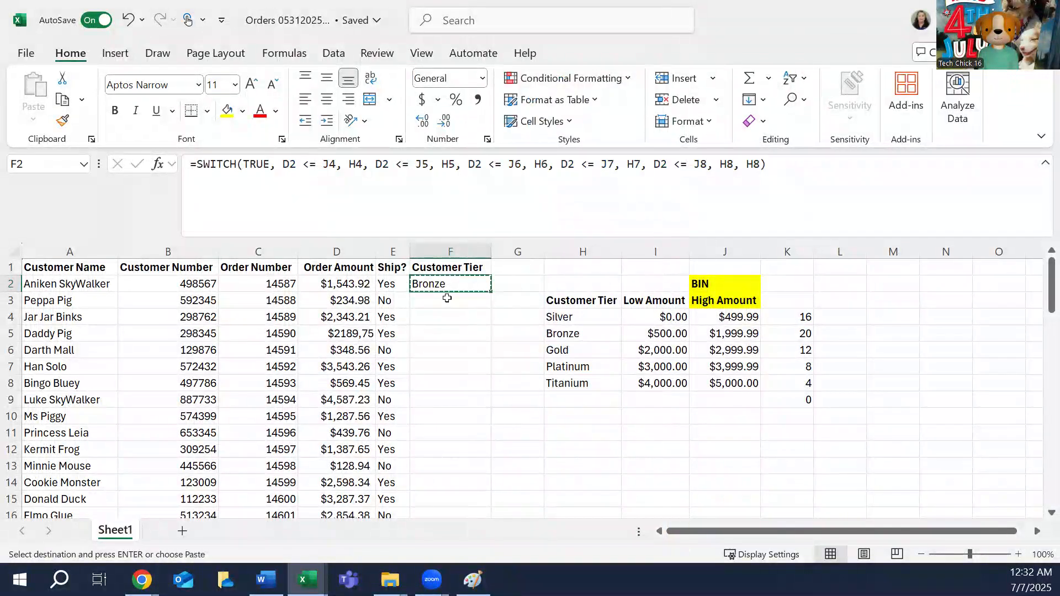
pyautogui.click(479, 296)
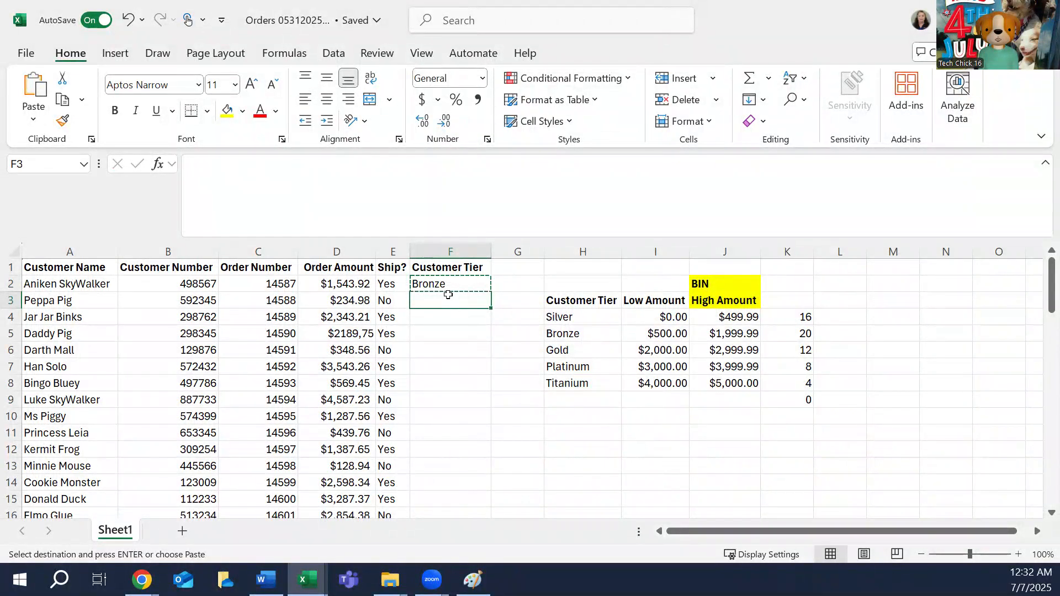
pyautogui.hotkey('ctrl', 'shift', 'Down')
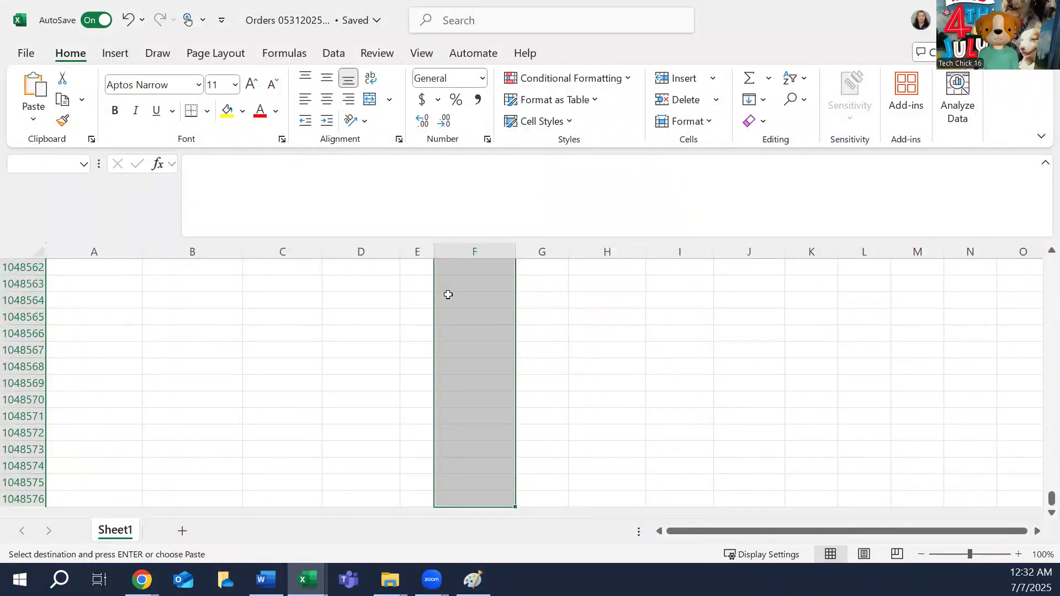
pyautogui.hotkey('ctrl', 'shift', 'Up')
# Paste only the copied formula into F3 through F65, down to the last order row.
pyautogui.click(456, 285)
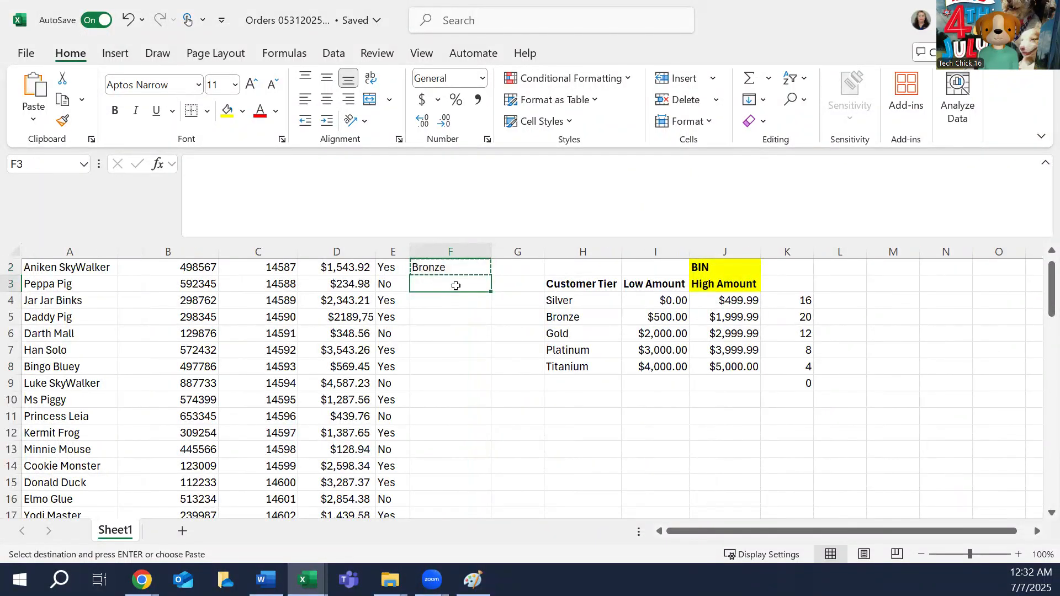
pyautogui.moveTo(1052, 290); pyautogui.dragTo(1041, 573)
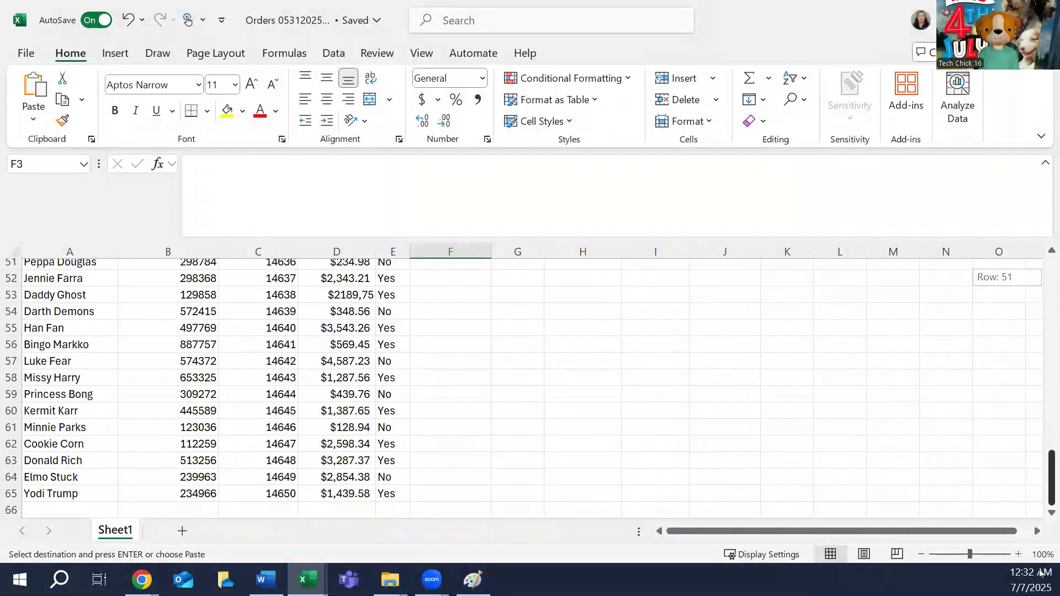
pyautogui.keyDown('shift'); pyautogui.click(451, 492); pyautogui.keyUp('shift')
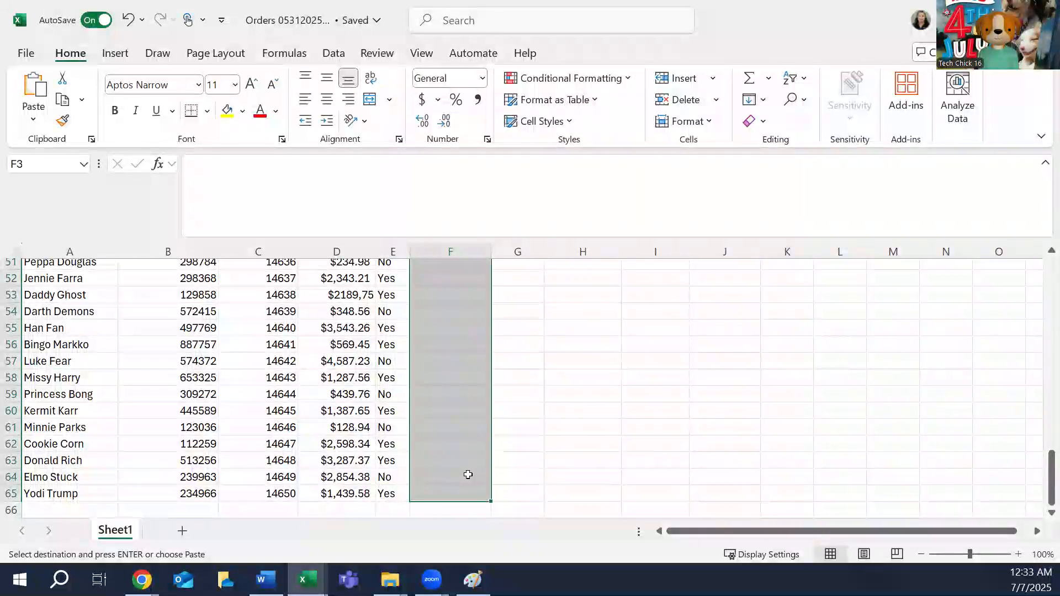
pyautogui.rightClick(455, 449)
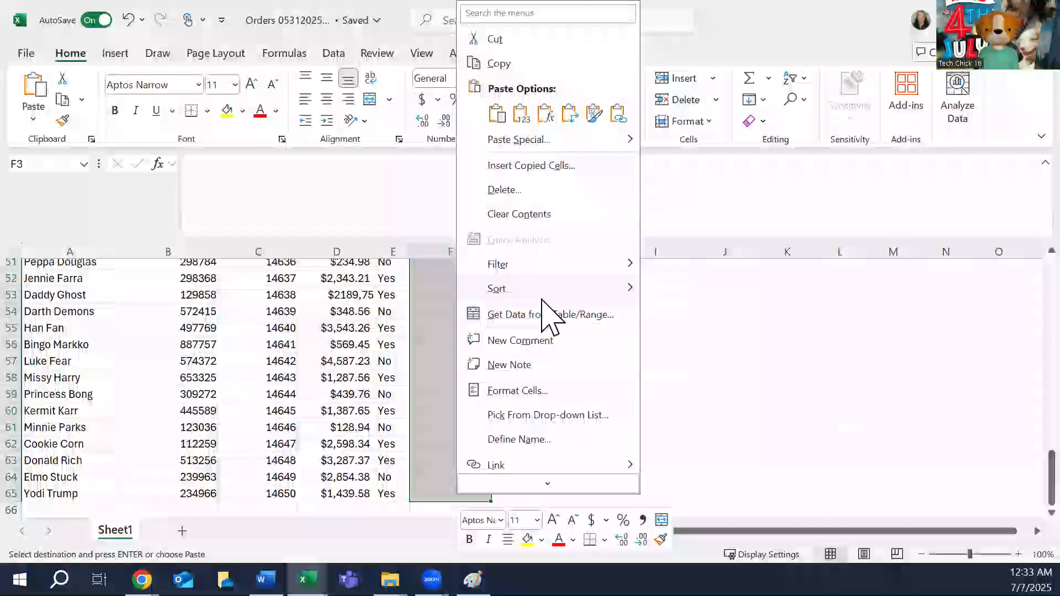
pyautogui.click(545, 116)
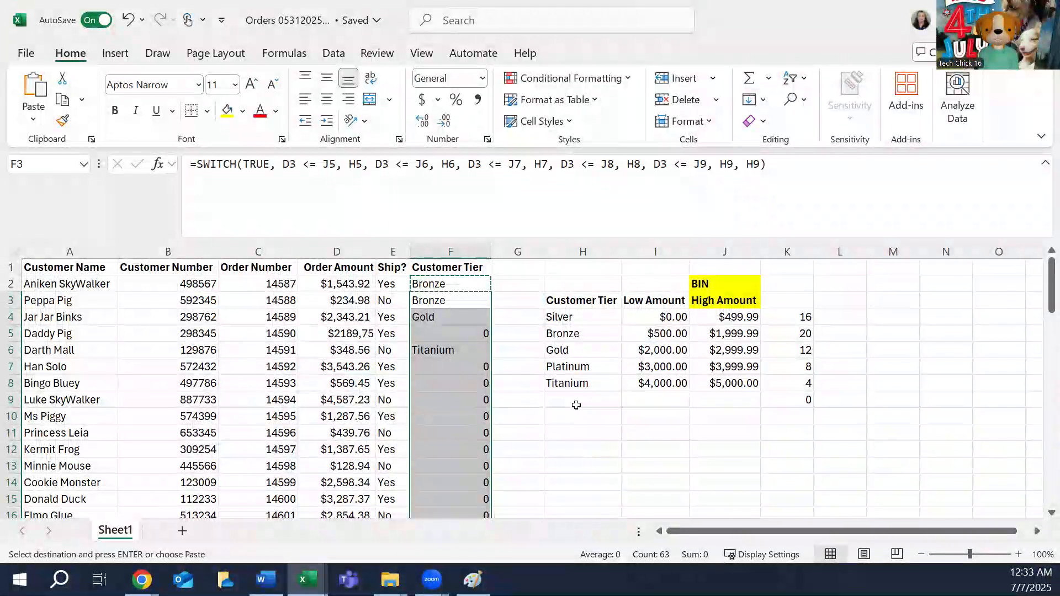
# Compare the cell references of the formulas in F2, F3 and F4 to check how the tier table references shift.
pyautogui.click(459, 299)
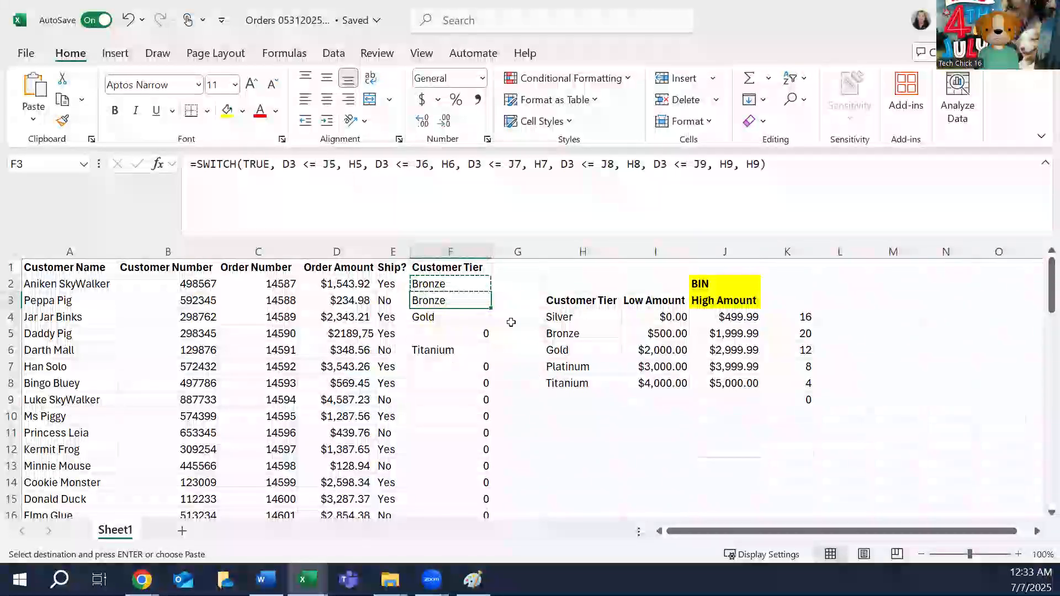
pyautogui.click(466, 280)
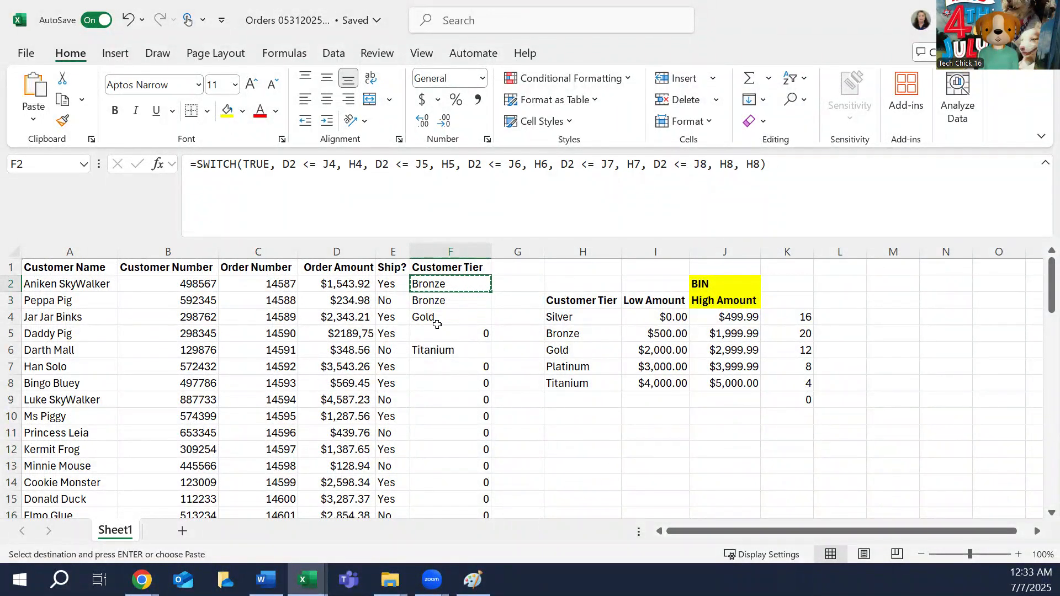
pyautogui.click(459, 301)
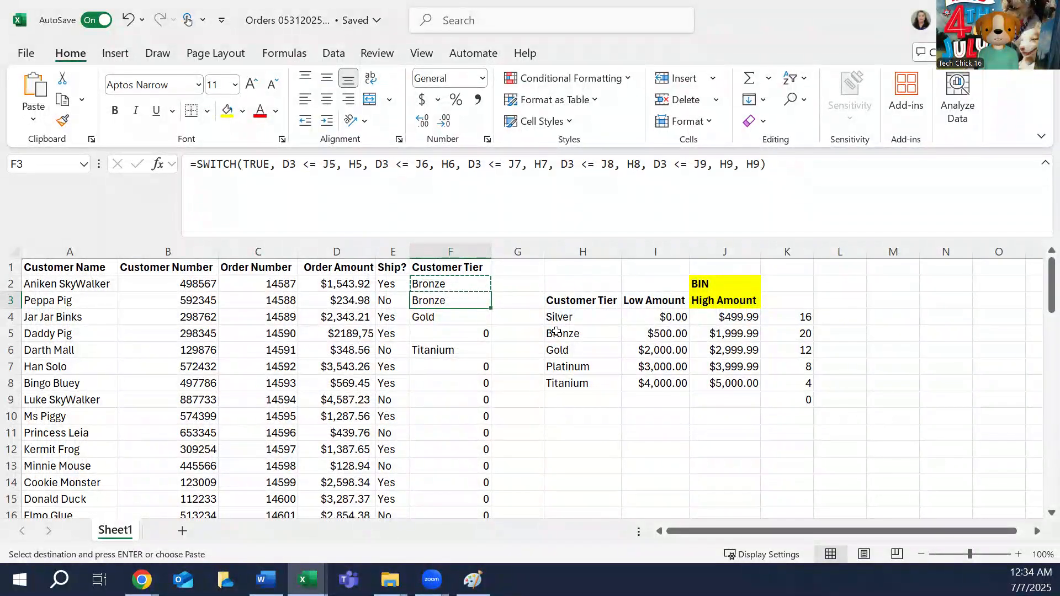
pyautogui.click(456, 312)
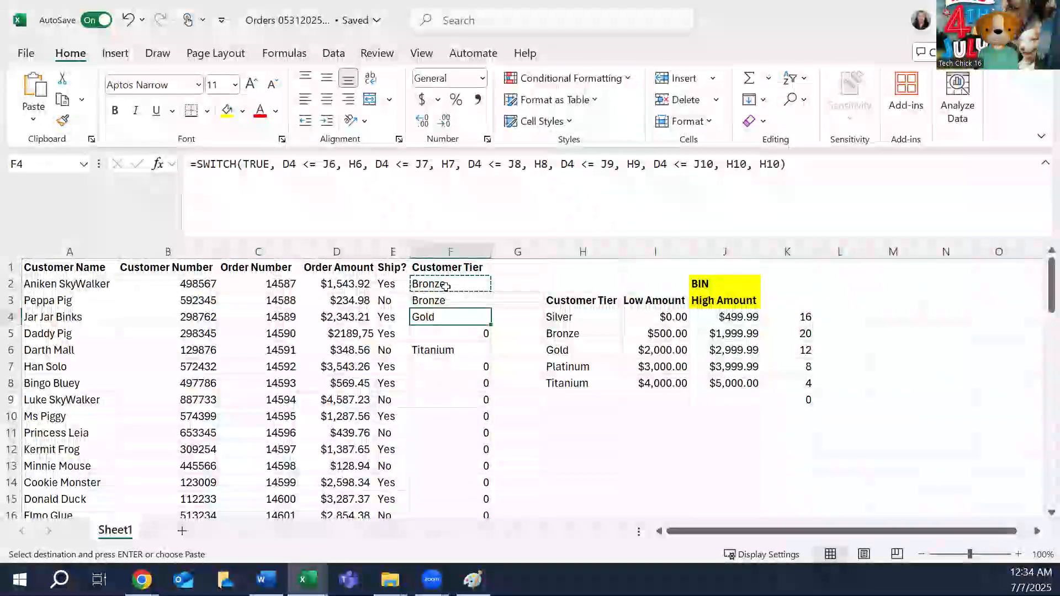
# Make the first condition's tier table references in the F2 SWITCH formula absolute, as $J$4 and $H$4.
pyautogui.click(420, 283)
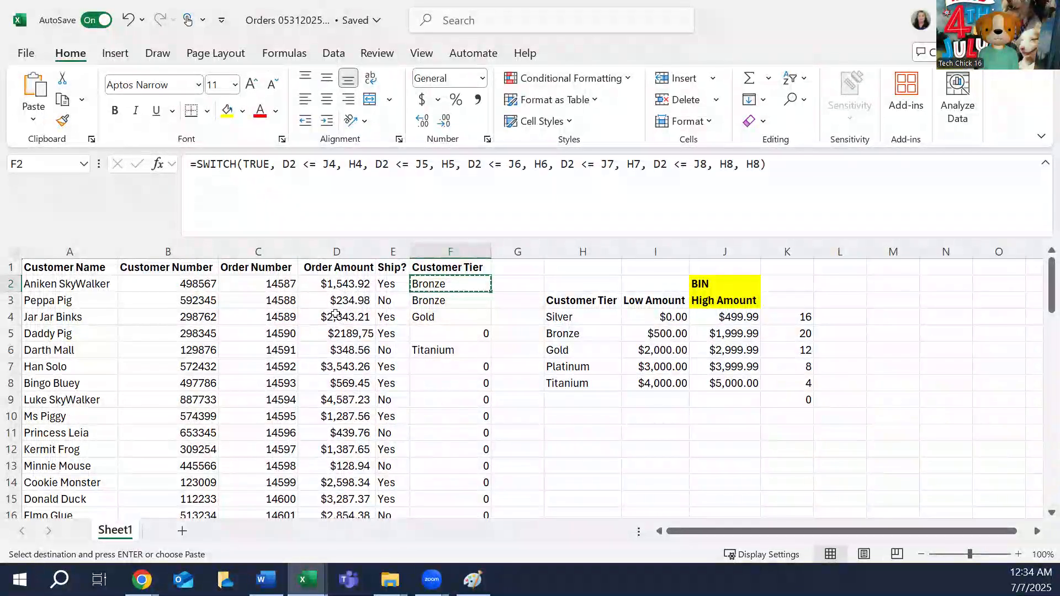
pyautogui.click(328, 166)
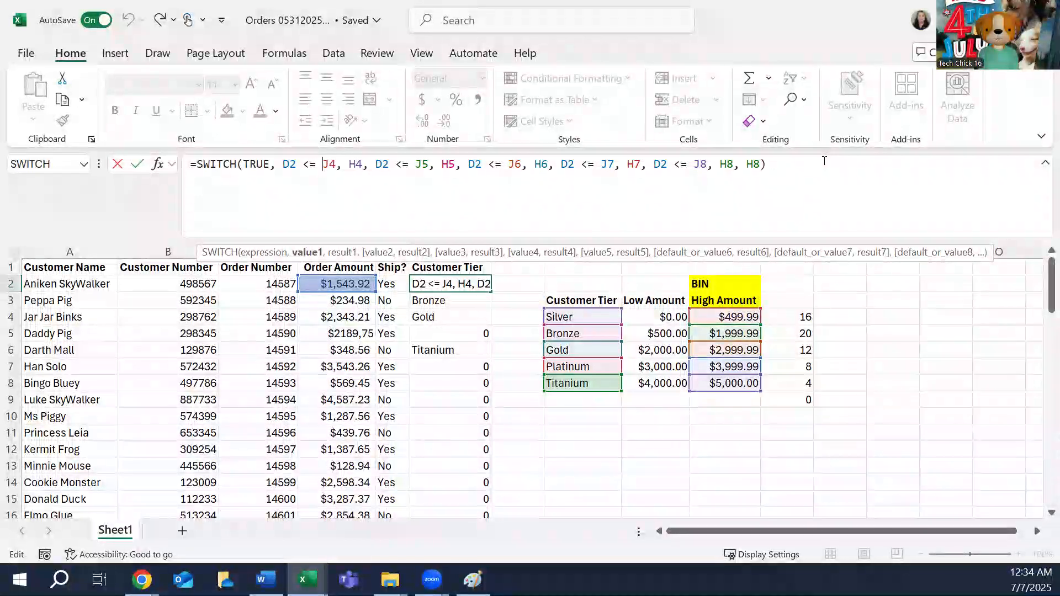
pyautogui.write('$')
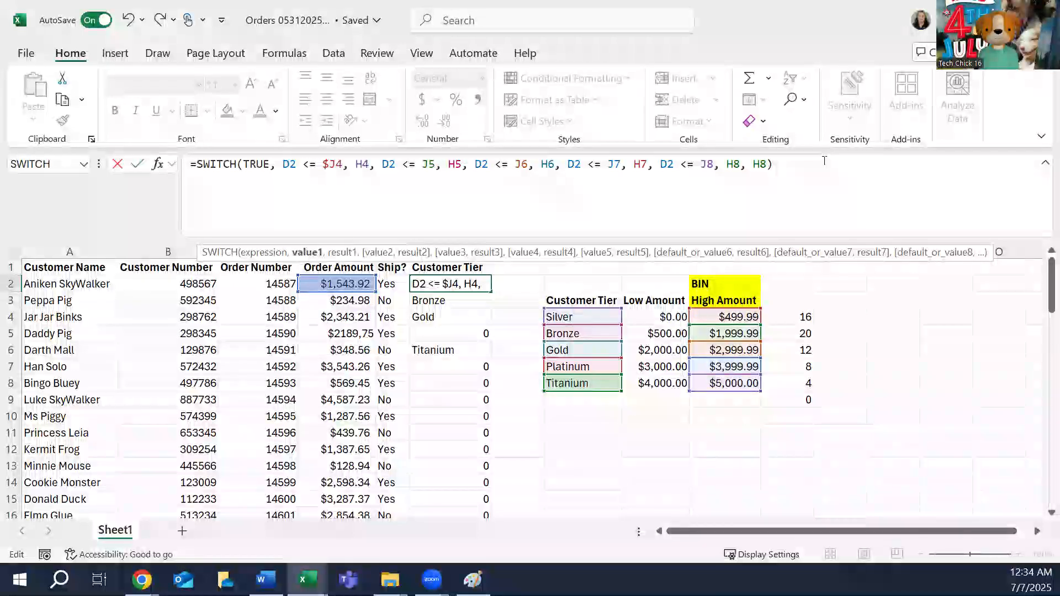
pyautogui.press('Right')
pyautogui.write('$')
pyautogui.click(362, 173)
pyautogui.write('$')
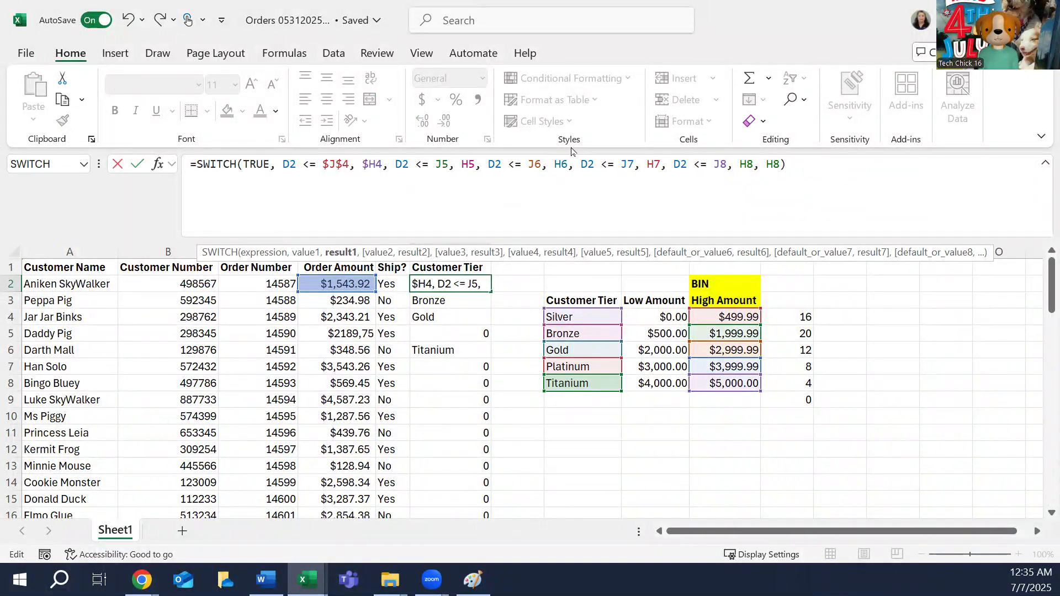
pyautogui.click(375, 166)
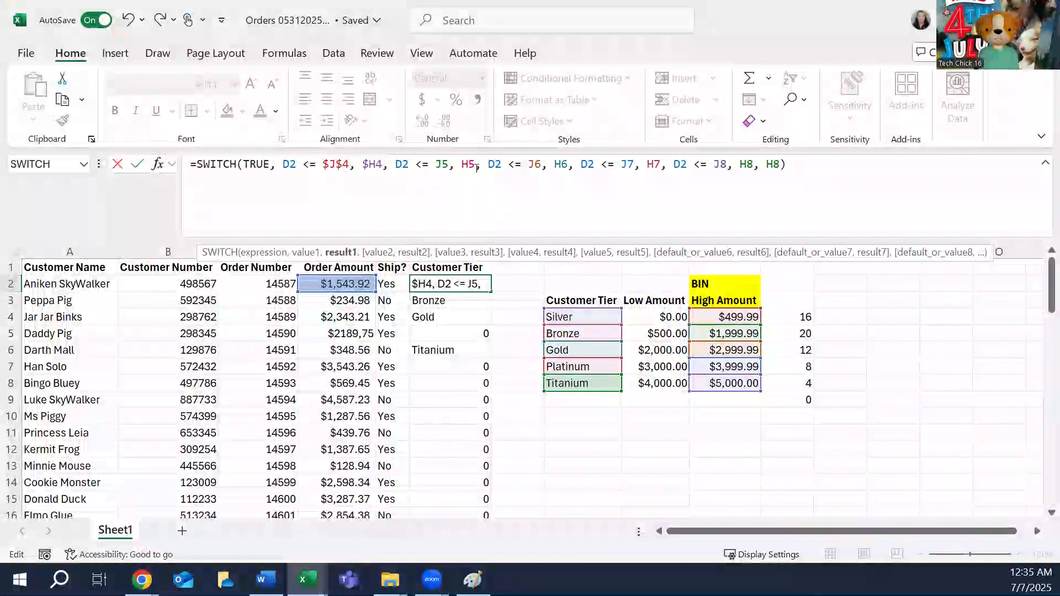
pyautogui.write('$')
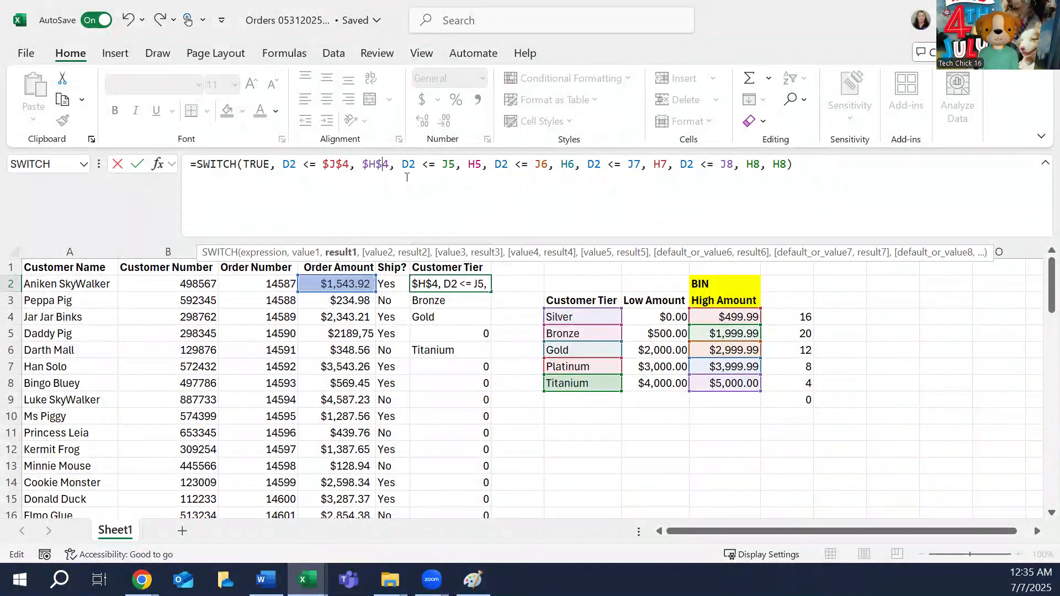
# Make the second condition's references in the F2 formula absolute, as $J$5 and $H$5.
pyautogui.click(443, 167)
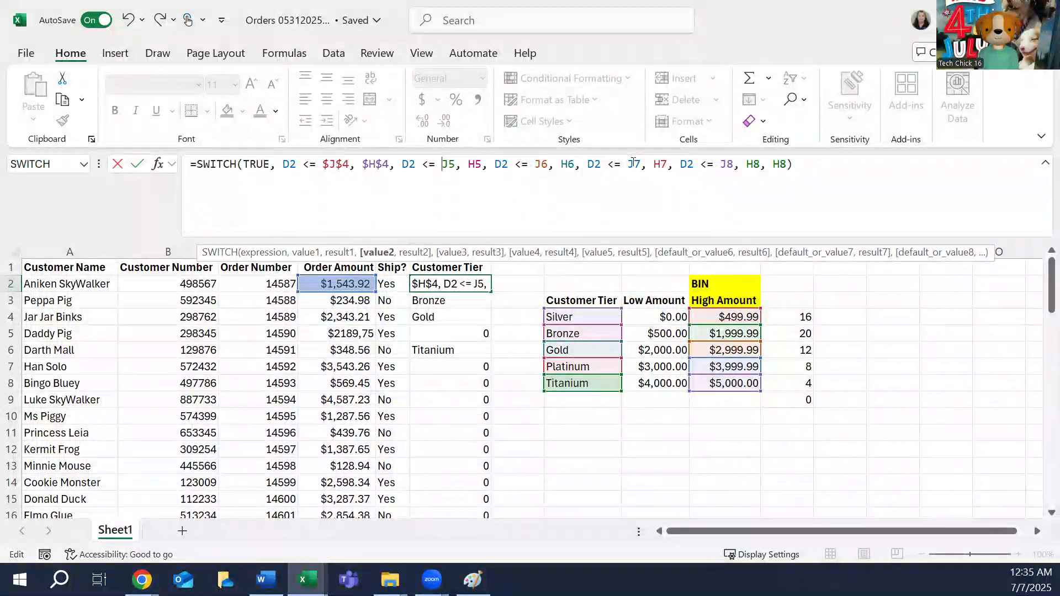
pyautogui.write('$J')
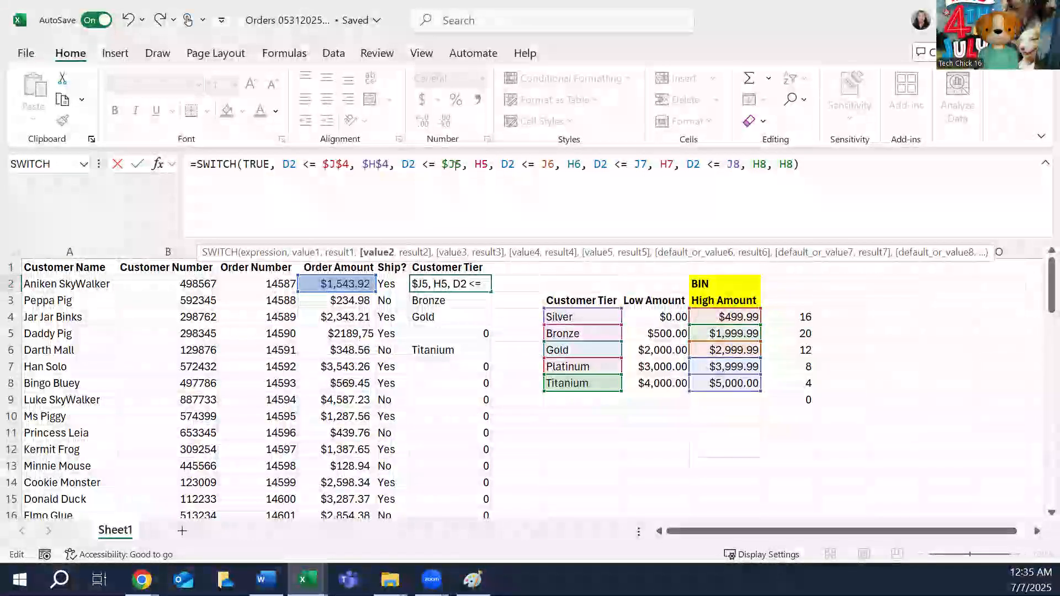
pyautogui.write('$')
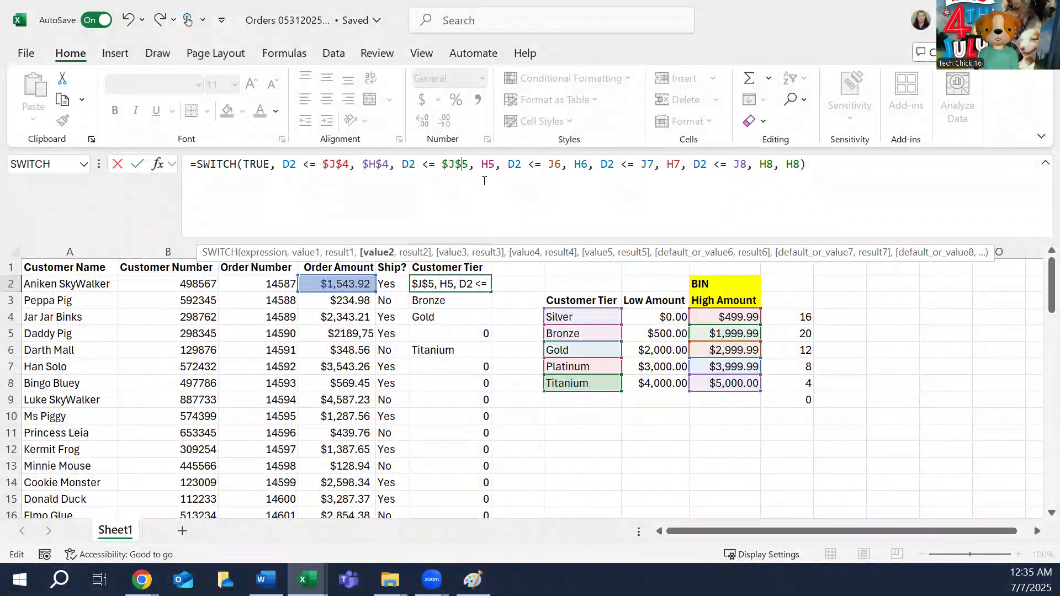
pyautogui.click(479, 164)
pyautogui.write('$')
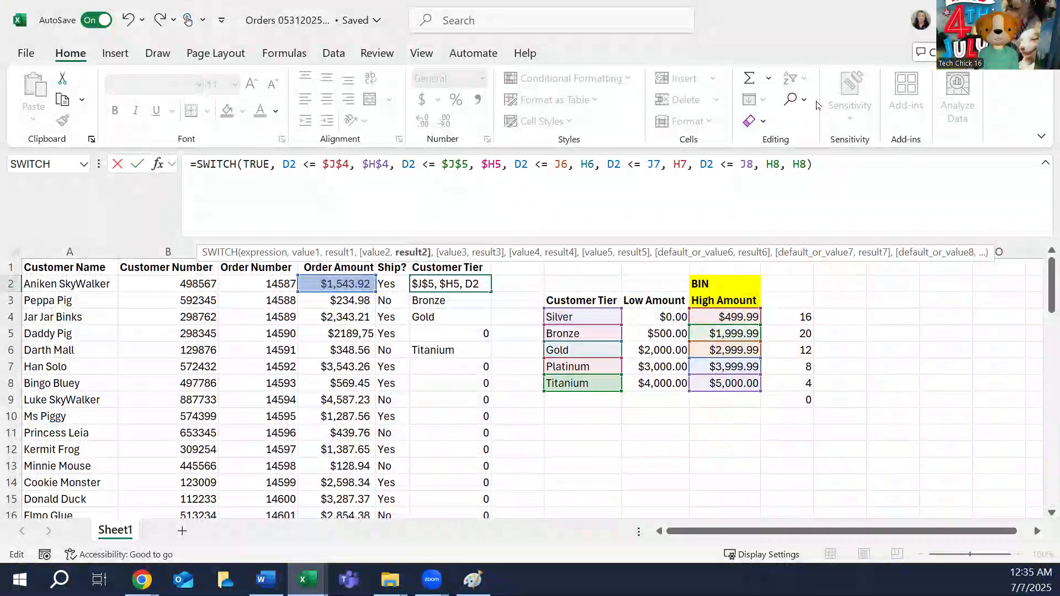
pyautogui.click(495, 164)
pyautogui.write('$')
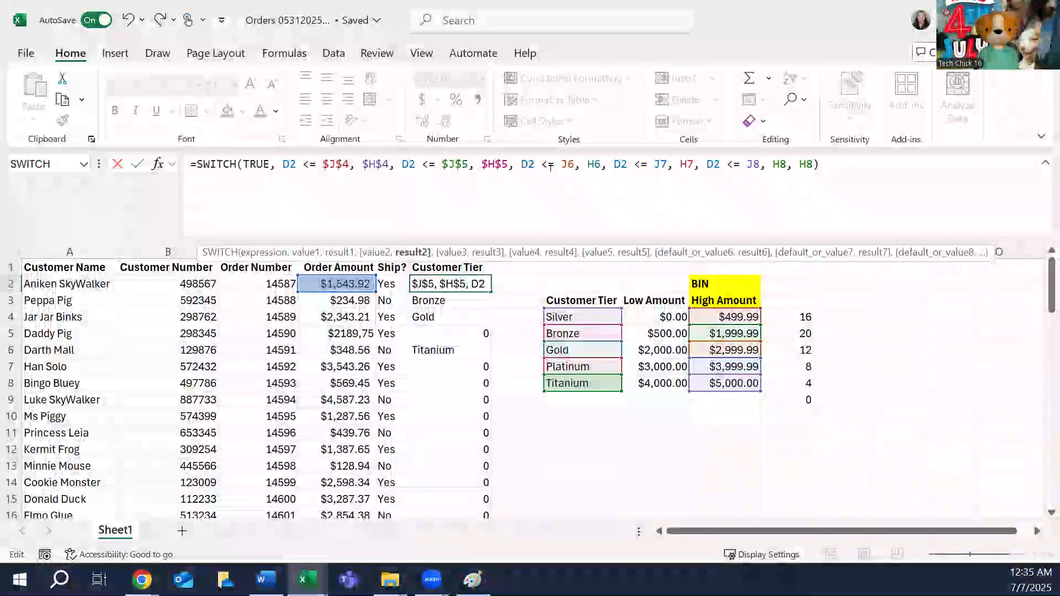
# Make the third condition's references in the F2 formula absolute, as $J$6 and $H$6.
pyautogui.click(561, 164)
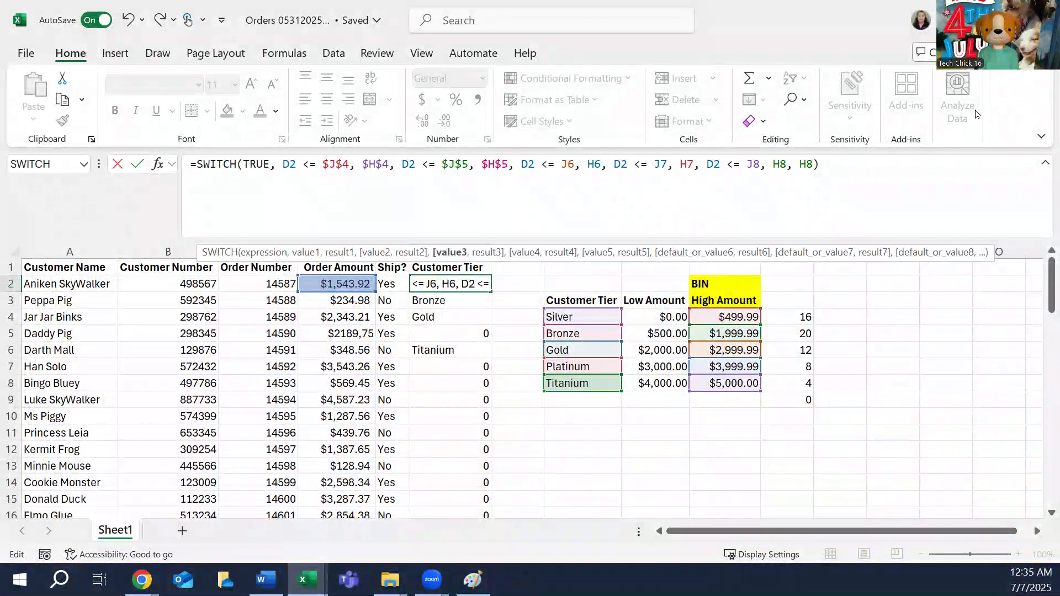
pyautogui.write('$')
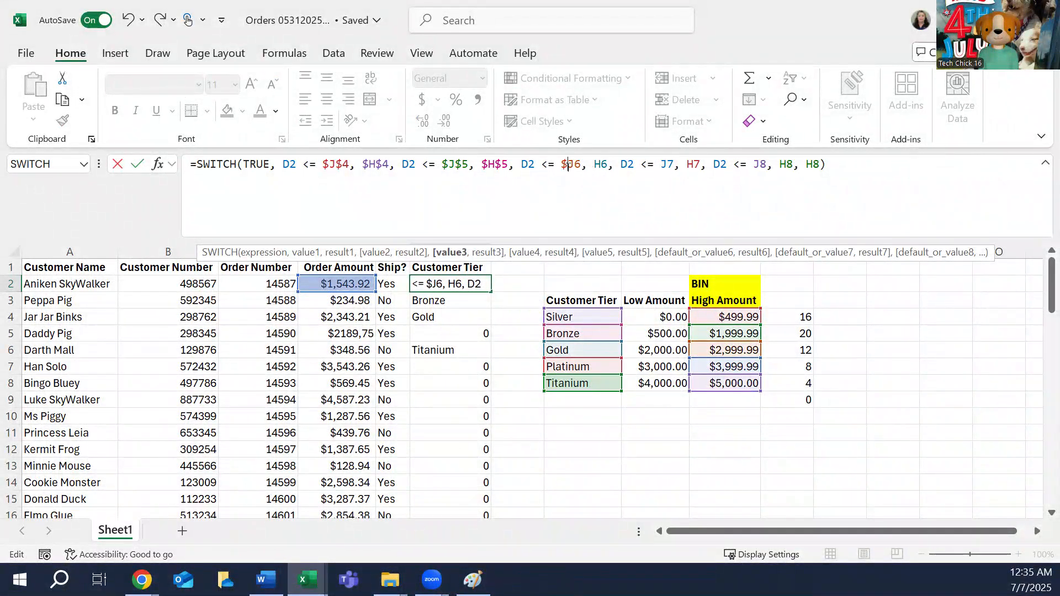
pyautogui.click(575, 164)
pyautogui.write('$')
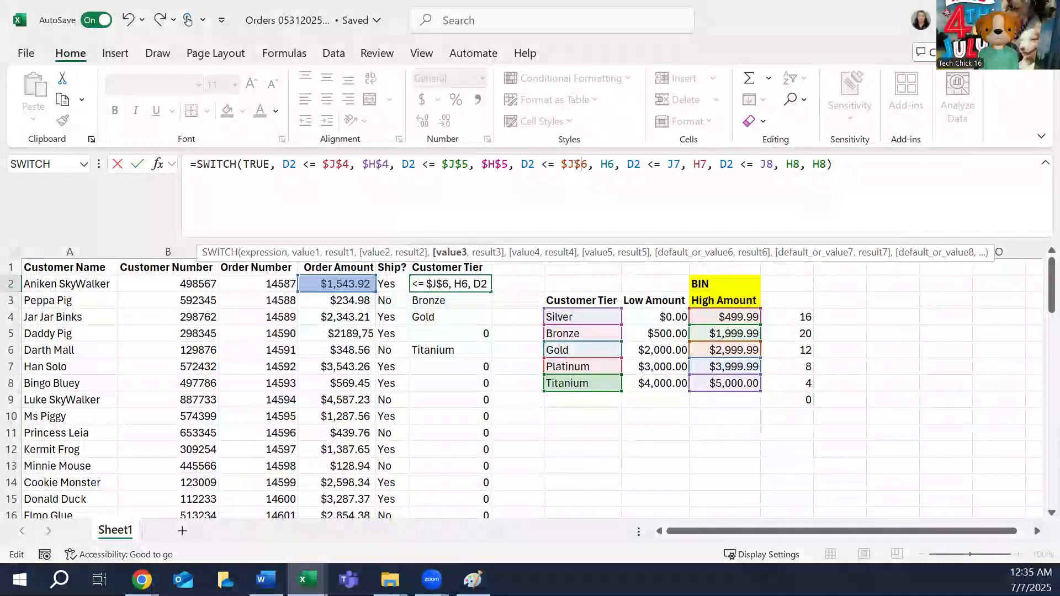
pyautogui.click(600, 164)
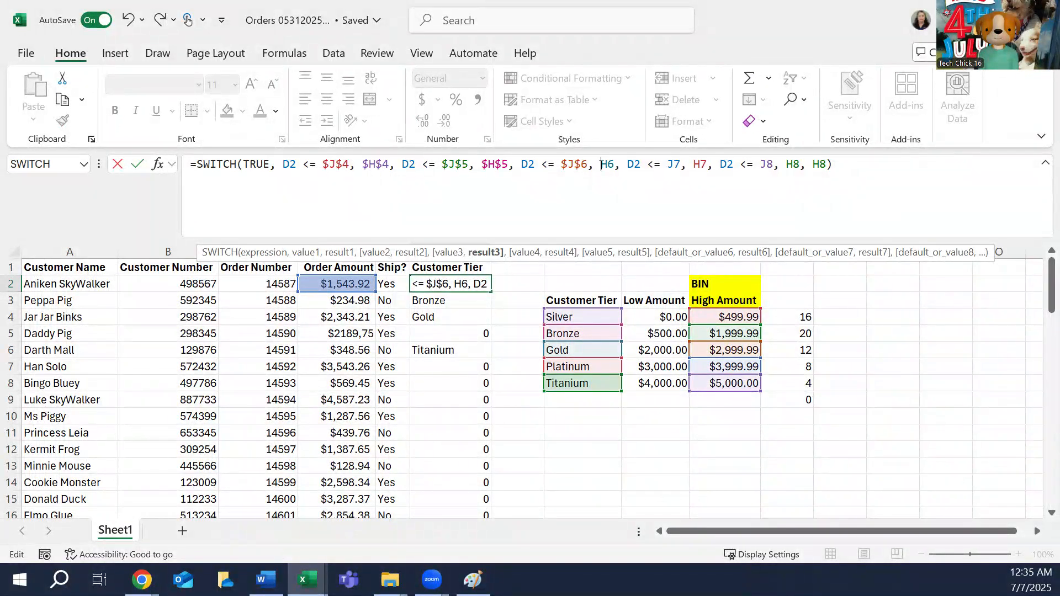
pyautogui.write('$')
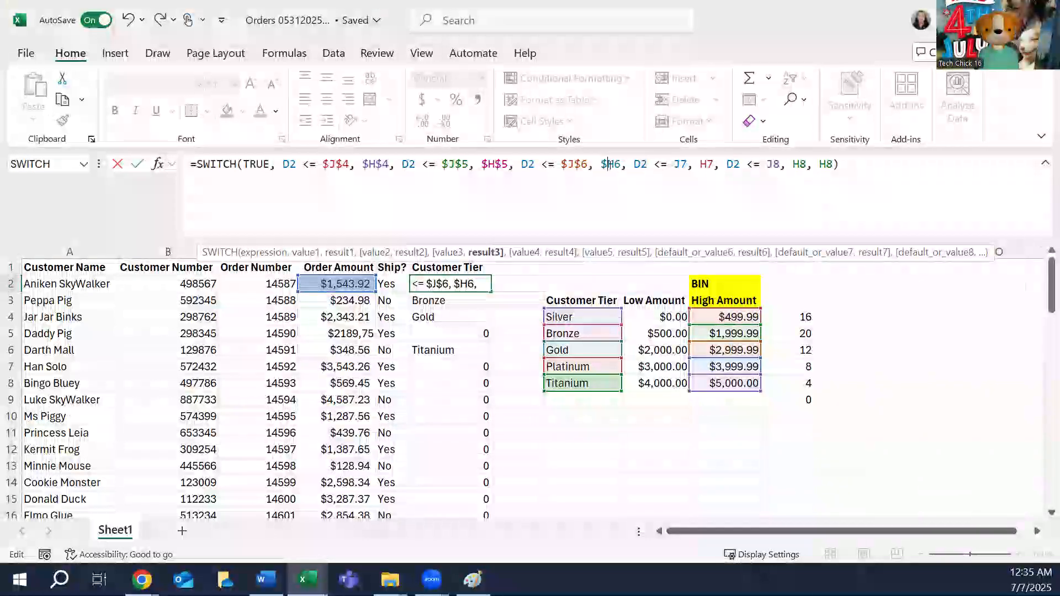
pyautogui.click(614, 164)
pyautogui.write('$')
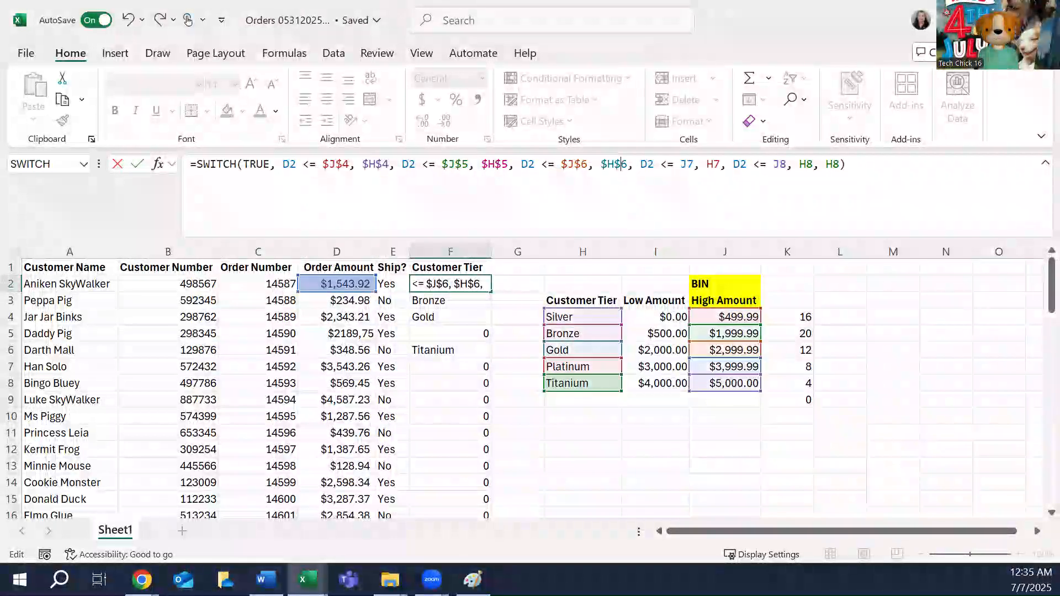
pyautogui.hotkey('alt', 'Tab')
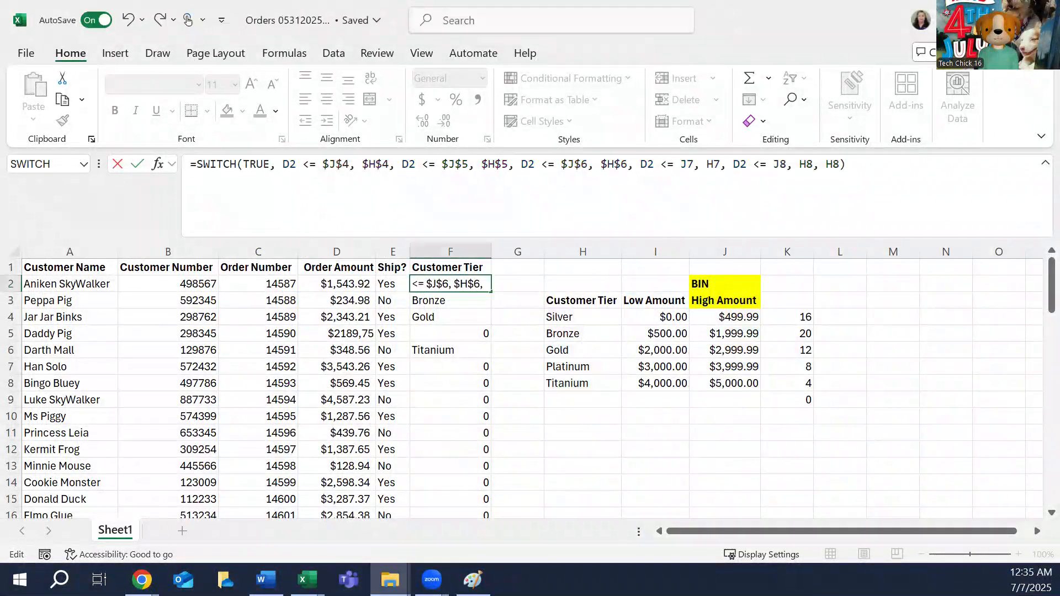
pyautogui.hotkey('alt', 'Tab')
pyautogui.hotkey('alt', 'Tab')
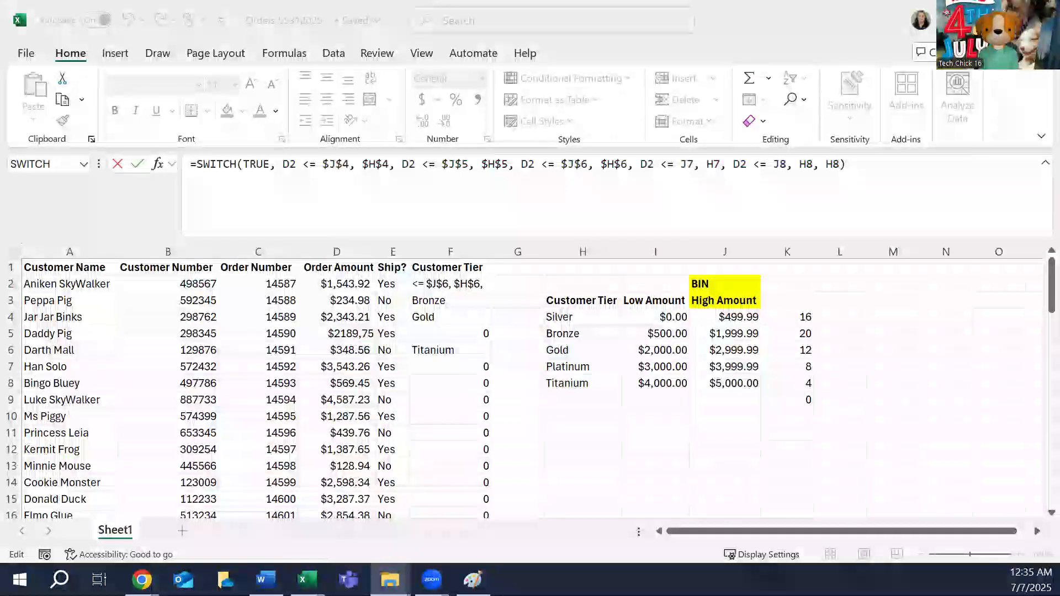
pyautogui.hotkey('alt', 'Tab')
pyautogui.hotkey('alt', 'Tab')
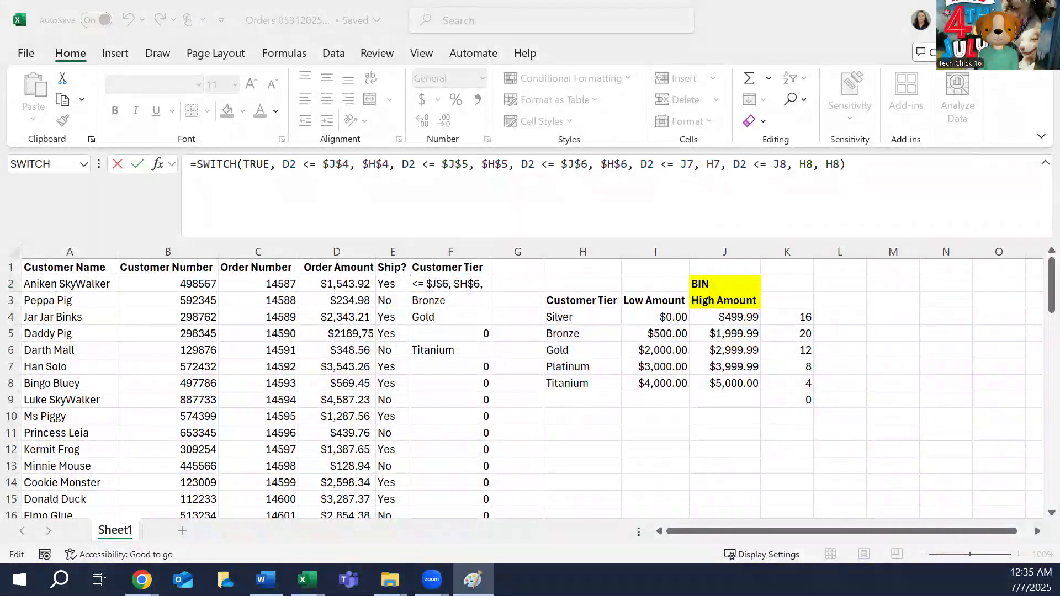
pyautogui.hotkey('alt', 'Tab')
pyautogui.hotkey('alt', 'Tab')
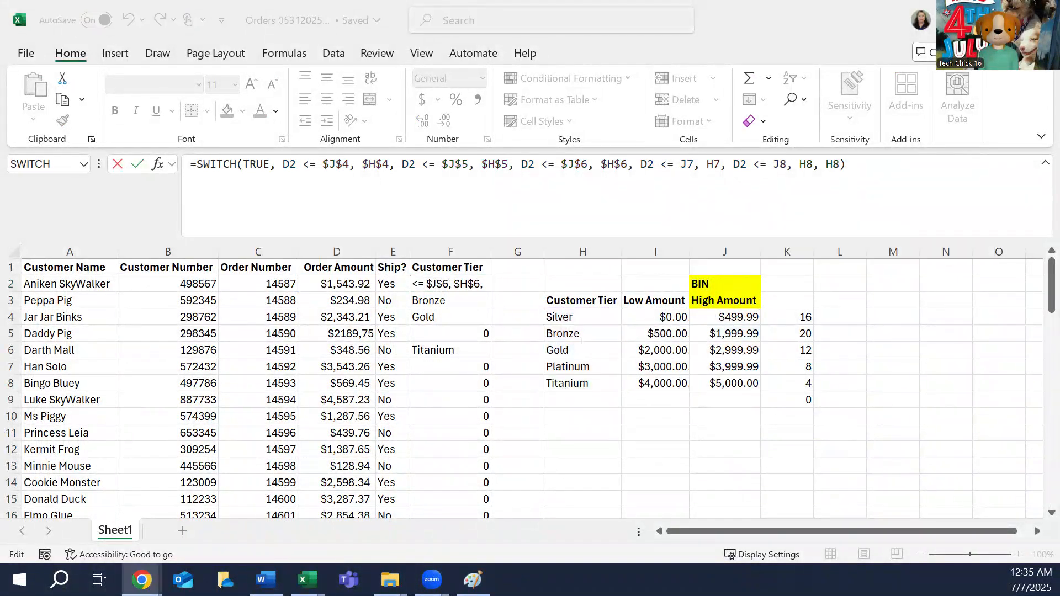
# Make the fourth condition's references in the F2 SWITCH formula absolute, as $J$7 and $H$7.
pyautogui.hotkey('alt', 'Tab')
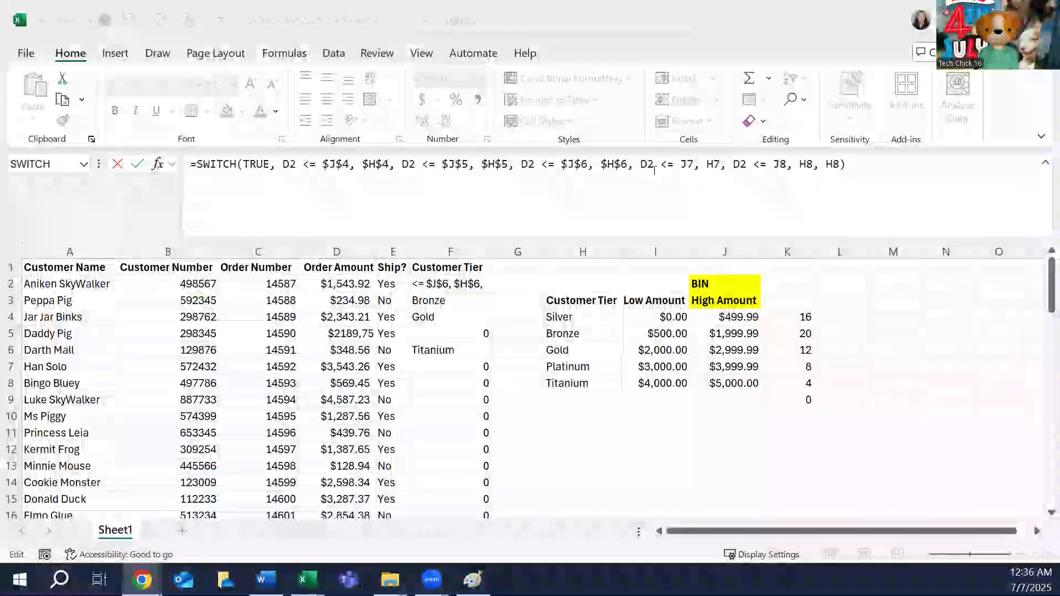
pyautogui.click(685, 164)
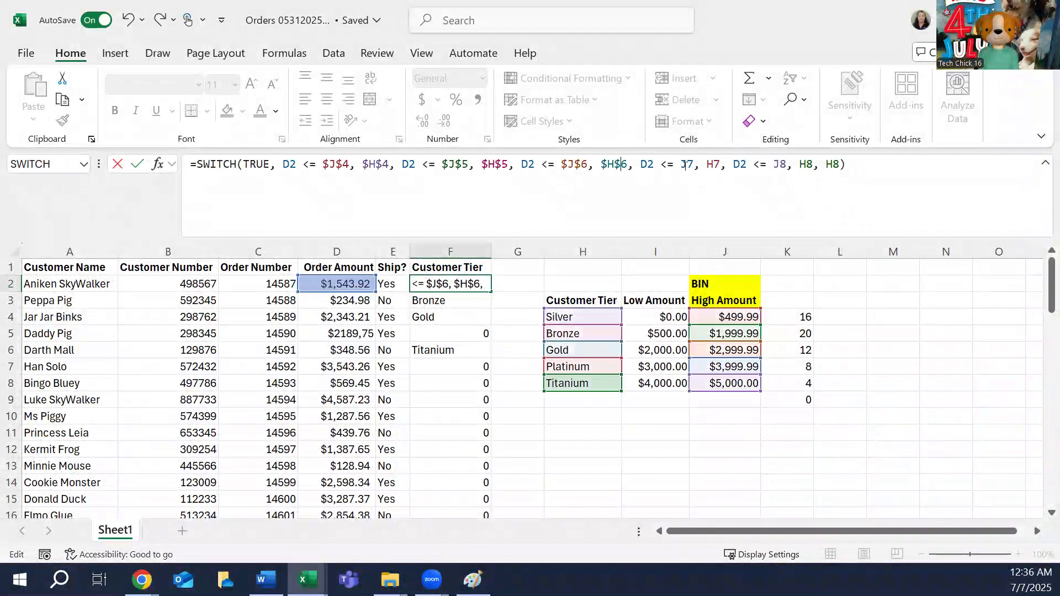
pyautogui.click(683, 164)
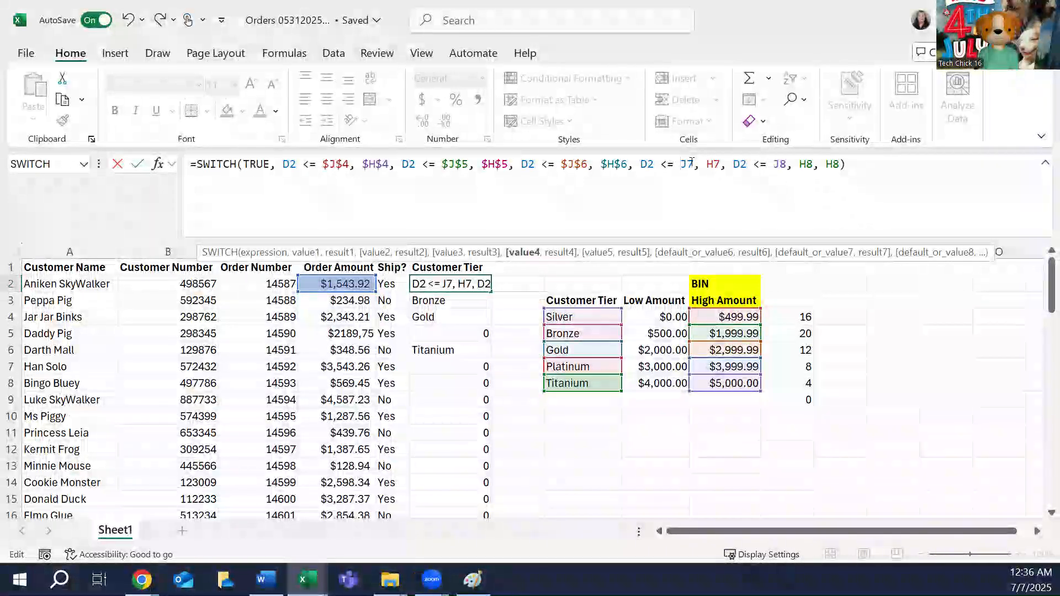
pyautogui.press('F4')
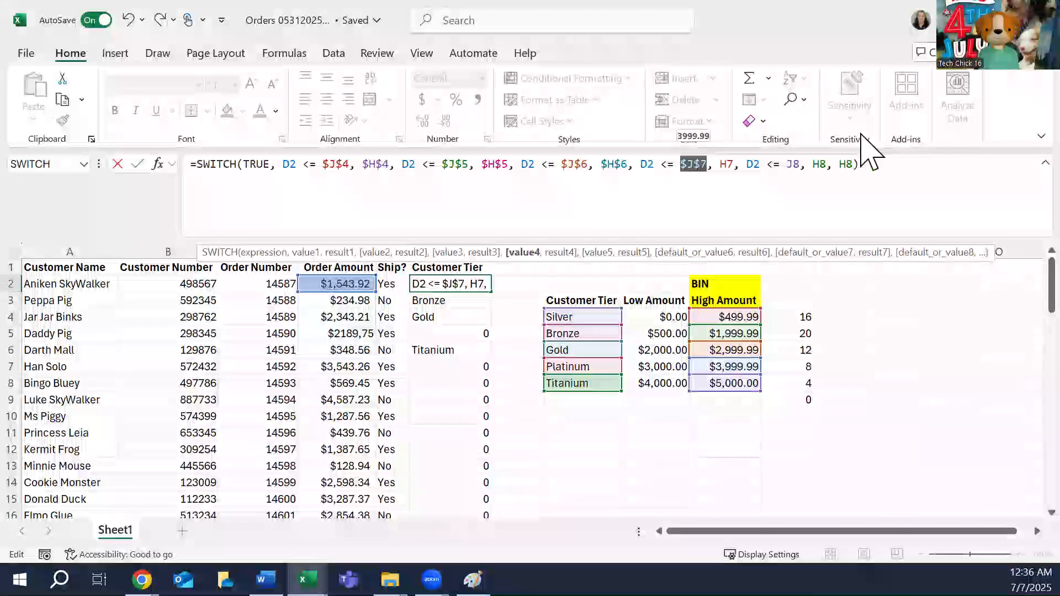
pyautogui.click(727, 164)
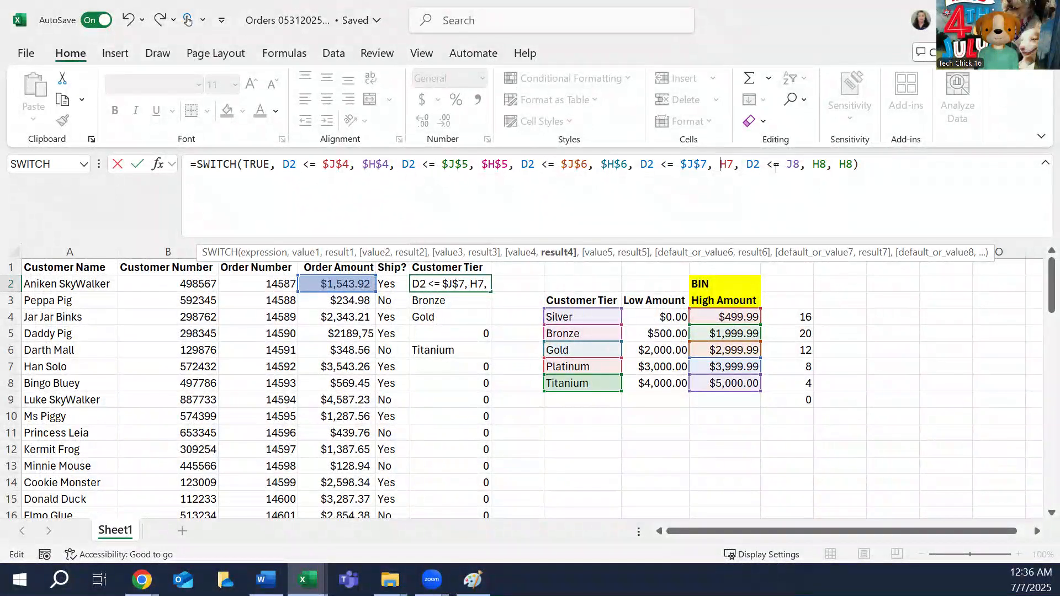
pyautogui.press('F4')
# Make the fifth condition's references and the default in the F2 formula absolute, as $J$8, $H$8 and $H$8, and commit the formula.
pyautogui.click(801, 167)
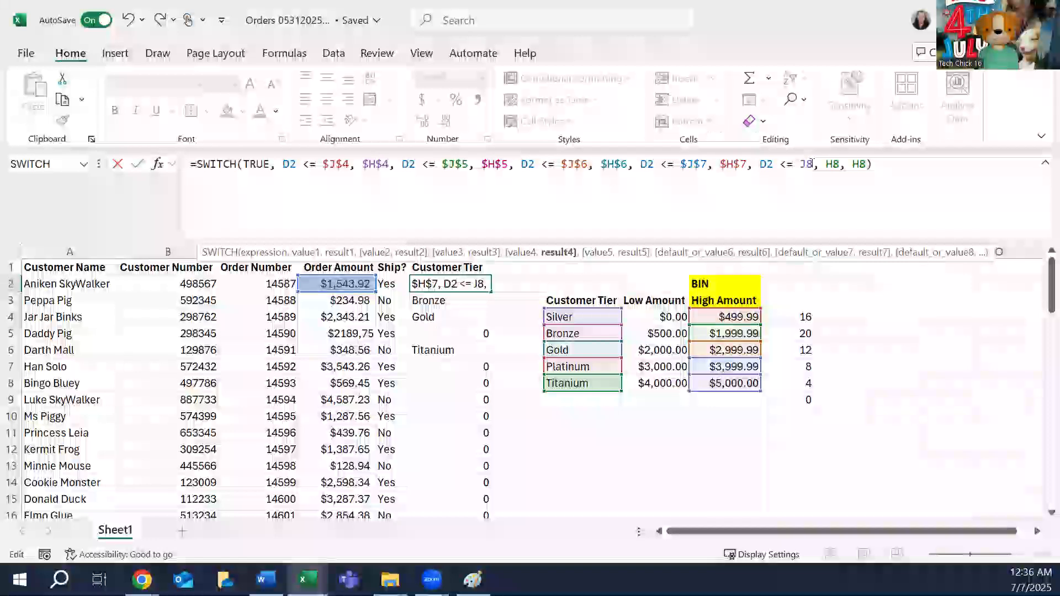
pyautogui.press('F4')
pyautogui.click(838, 164)
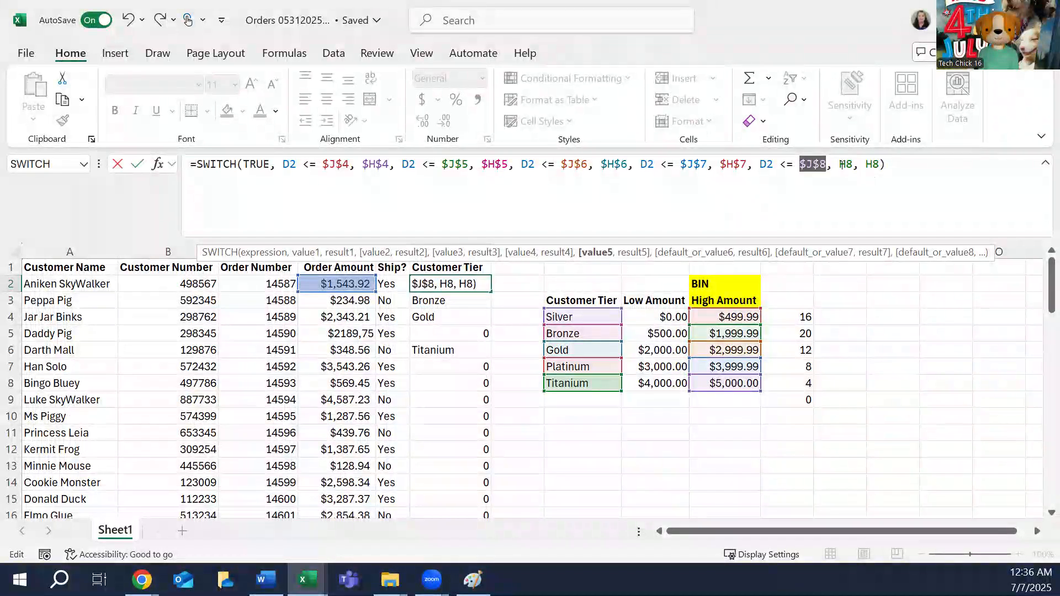
pyautogui.press('F4')
pyautogui.click(882, 164)
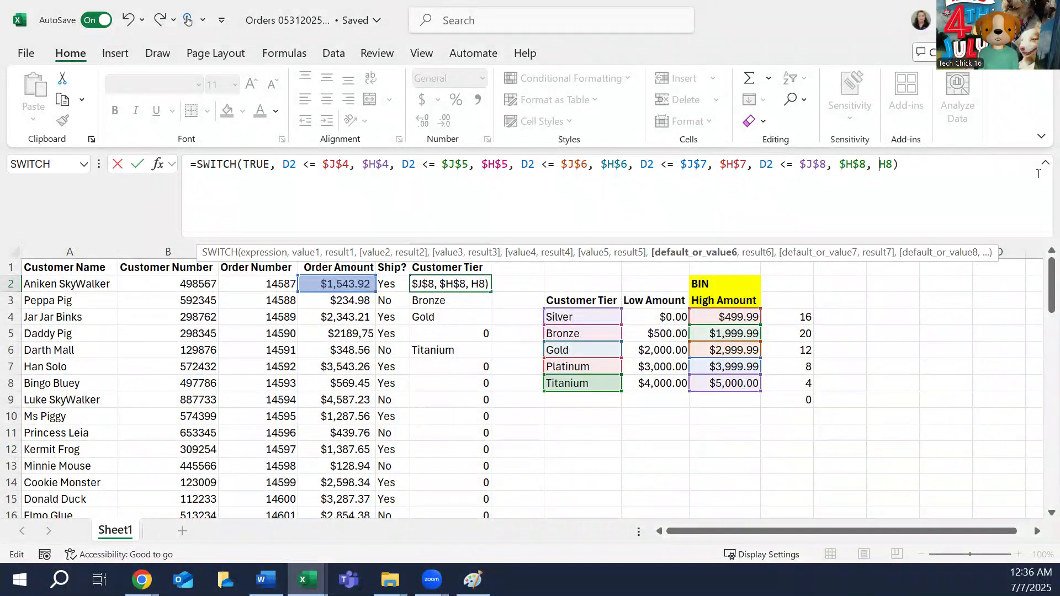
pyautogui.press('F4')
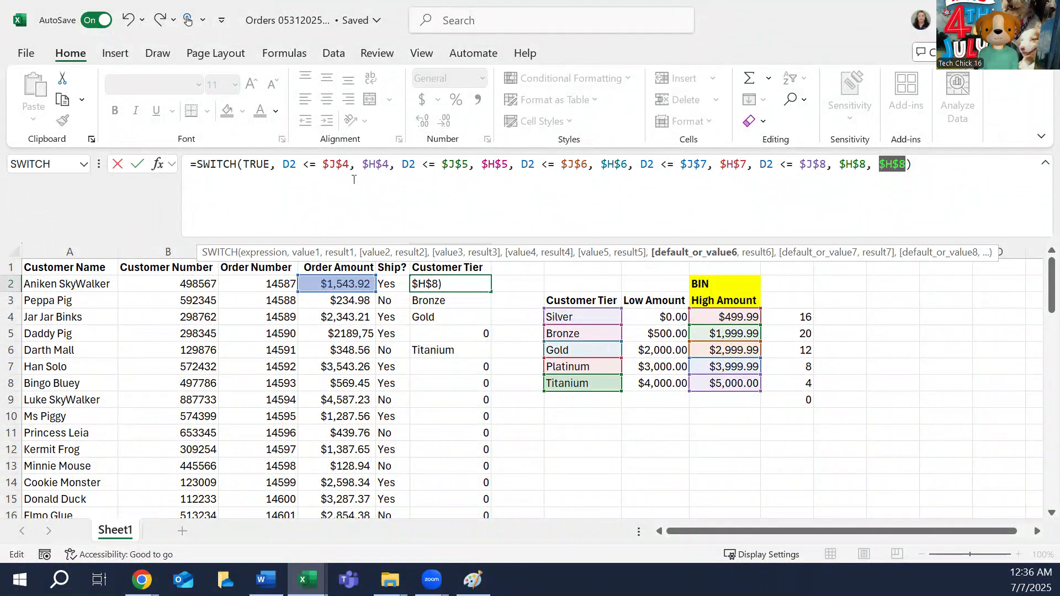
pyautogui.click(911, 165)
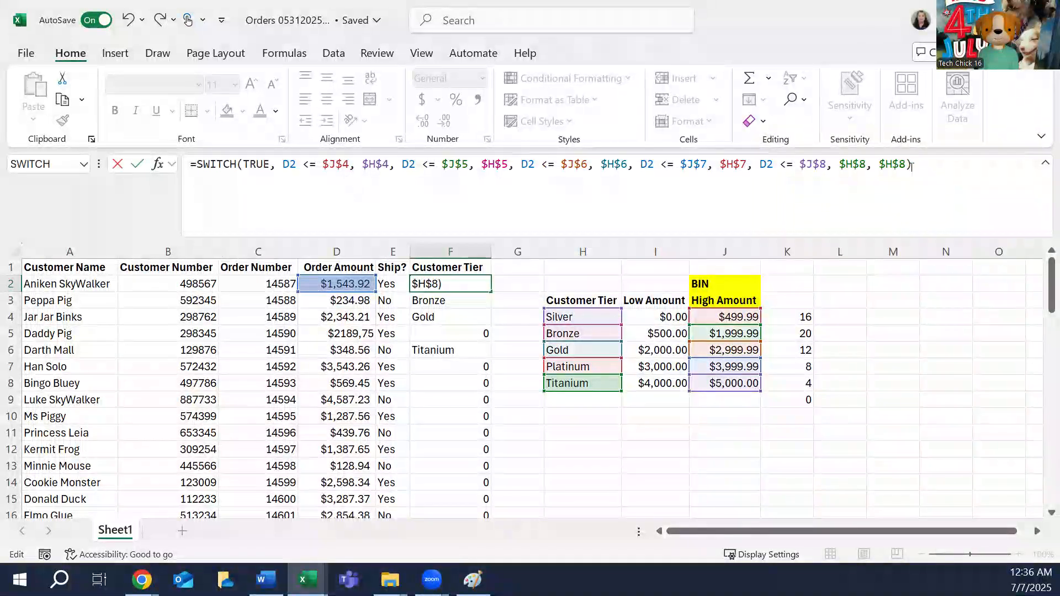
pyautogui.press('Tab')
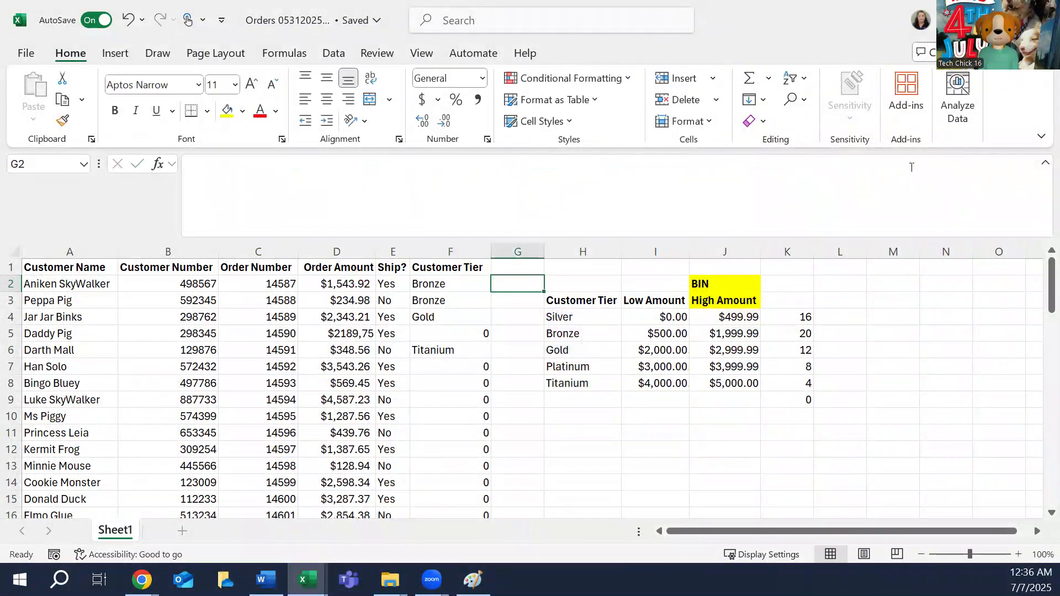
# Copy the F2 formula and paste it as formulas only into F3 through F65 of the Customer Tier column.
pyautogui.click(455, 283)
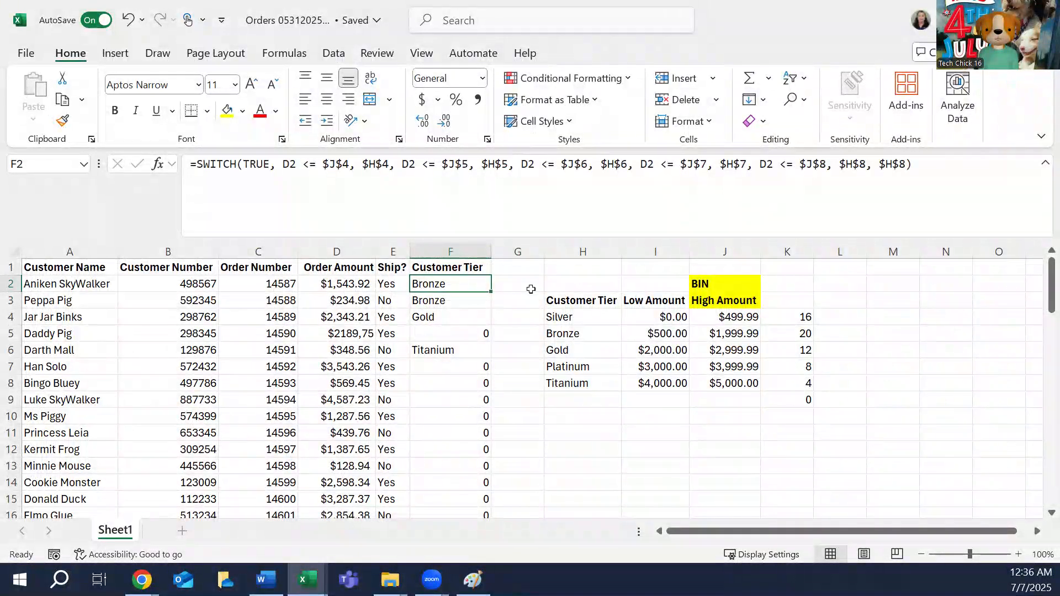
pyautogui.rightClick(436, 283)
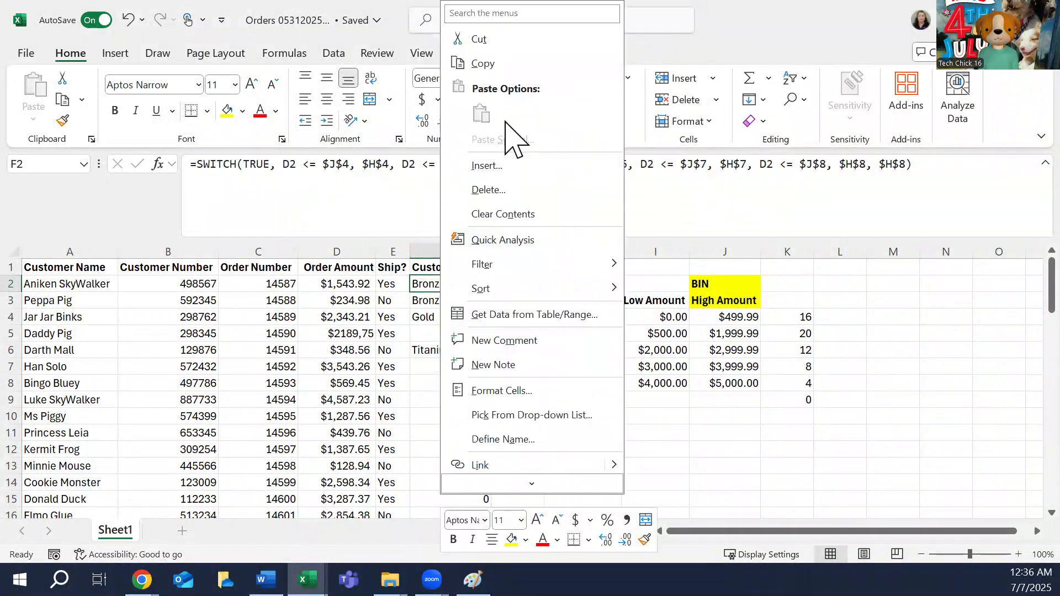
pyautogui.click(482, 64)
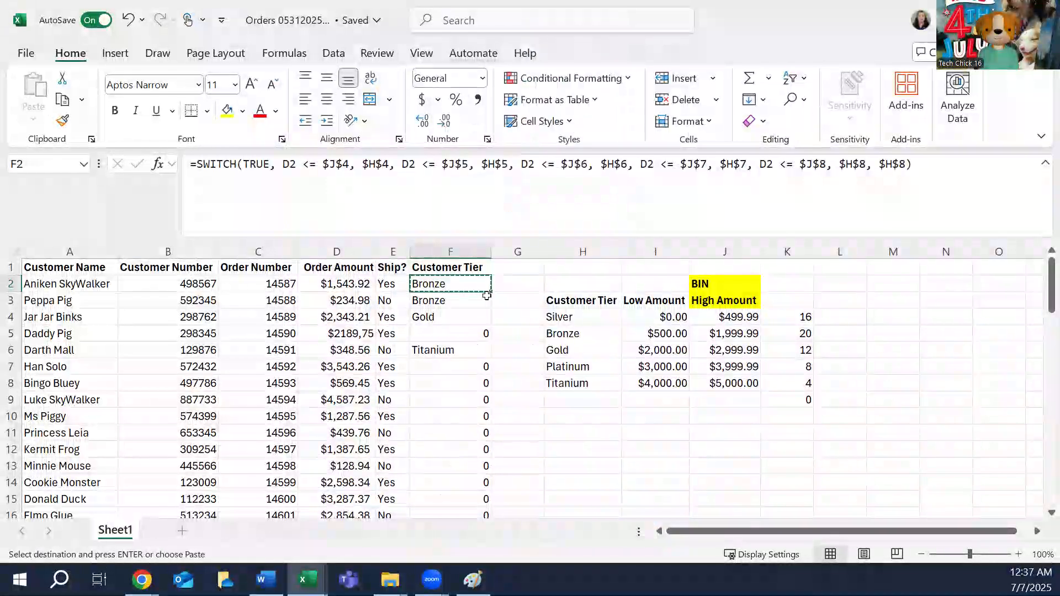
pyautogui.click(437, 300)
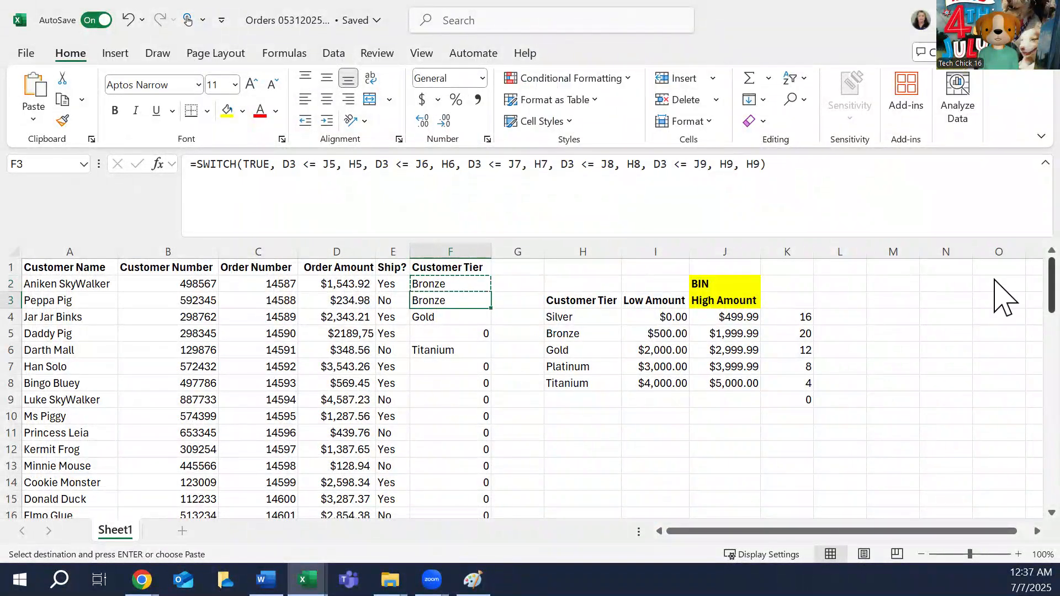
pyautogui.scroll(-15, 1004, 351)
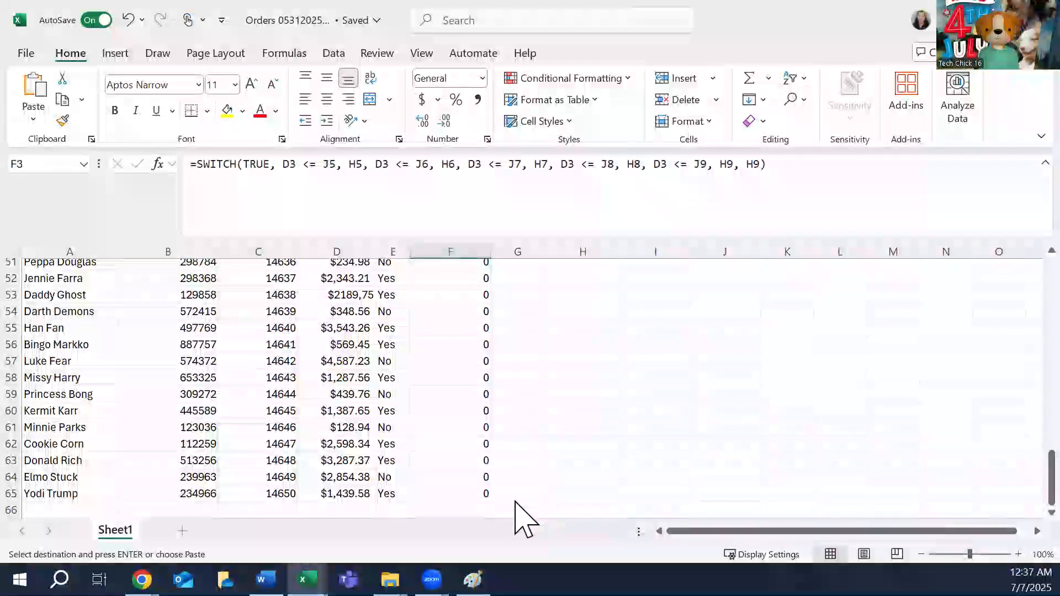
pyautogui.keyDown('shift'); pyautogui.click(460, 493); pyautogui.keyUp('shift')
pyautogui.hotkey('ctrl', 'v')
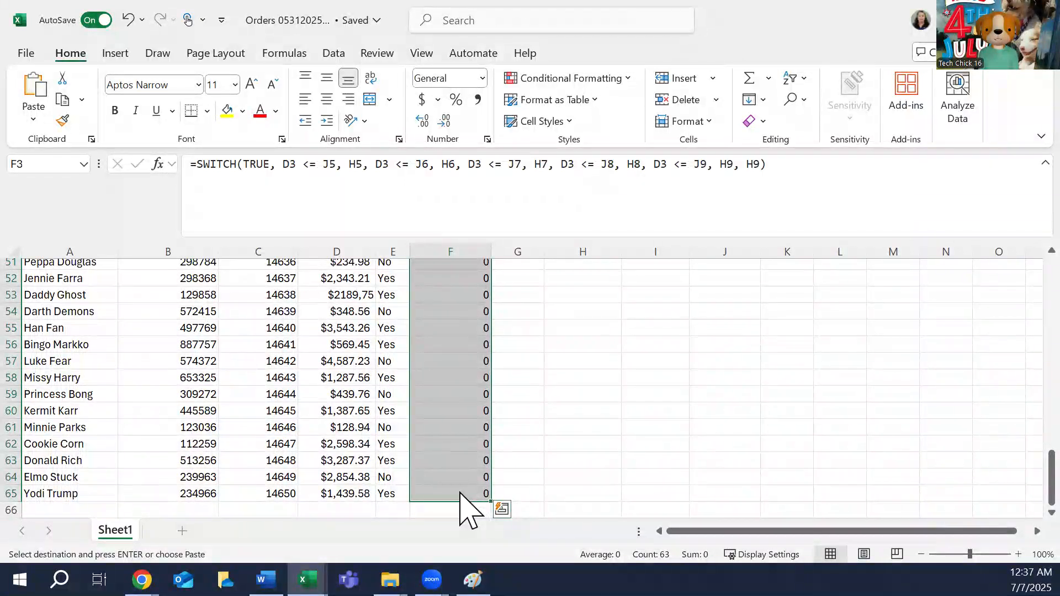
pyautogui.rightClick(450, 325)
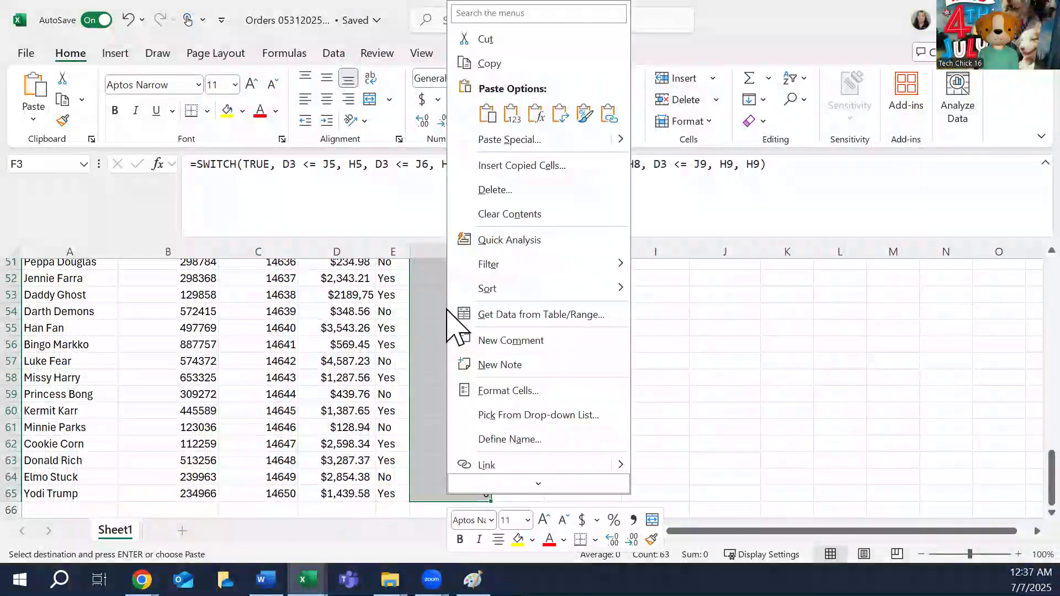
pyautogui.click(537, 115)
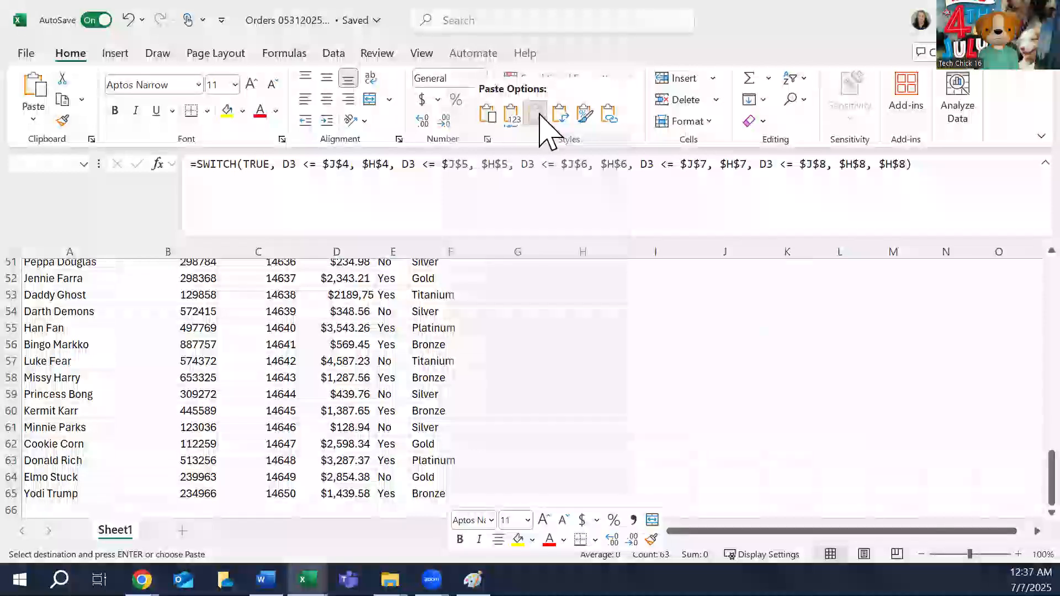
# Examine the Customer Tier column and the formulas in F3 and F4 to check the tiers and absolute references.
pyautogui.scroll(17, 497, 419)
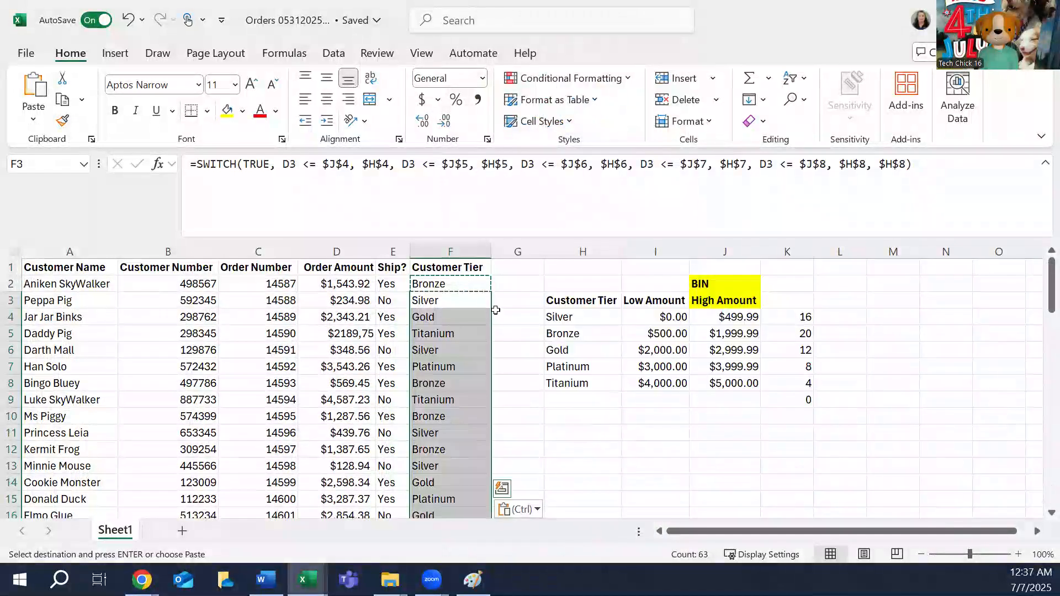
pyautogui.click(445, 299)
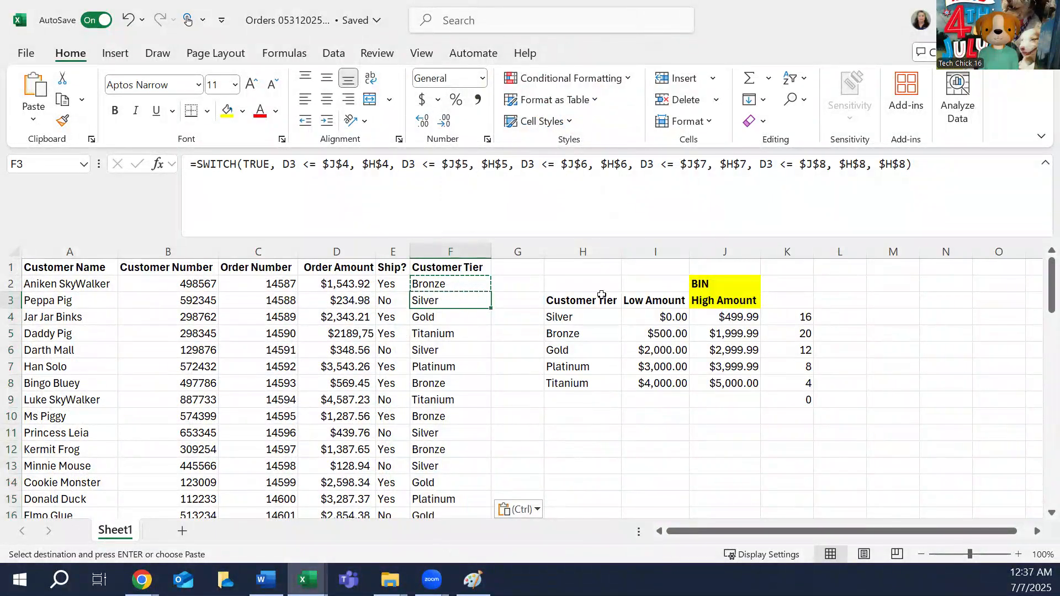
pyautogui.click(466, 312)
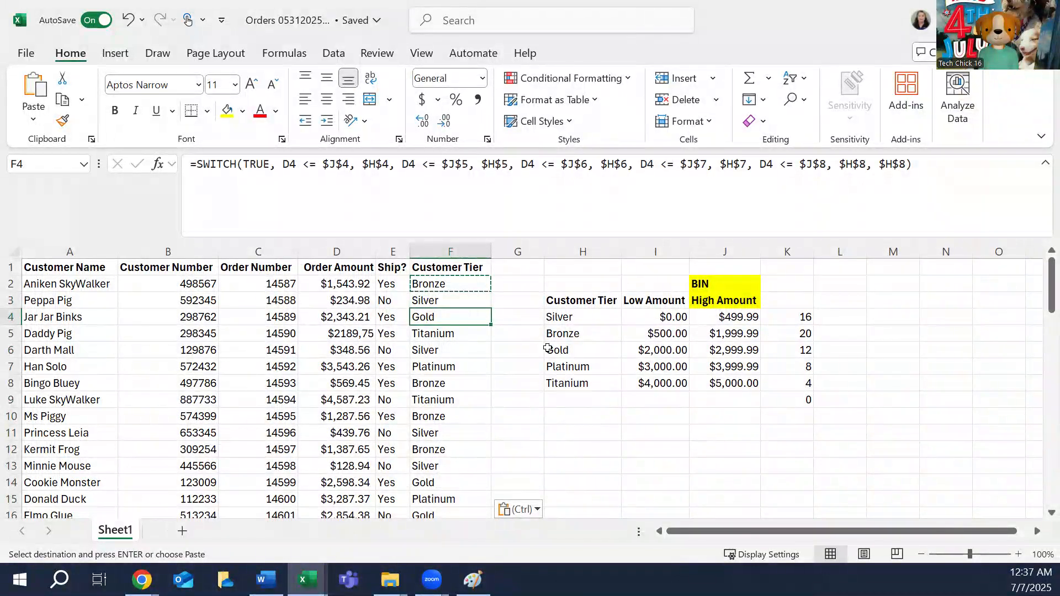
pyautogui.scroll(-20, 458, 399)
pyautogui.scroll(13, 458, 399)
pyautogui.scroll(13, 457, 399)
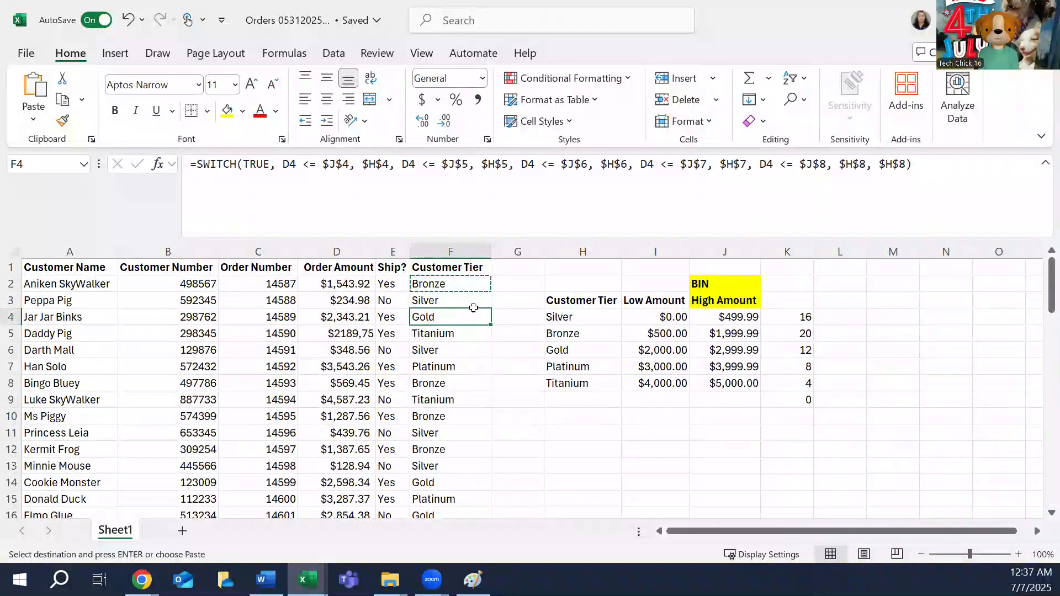
pyautogui.click(474, 264)
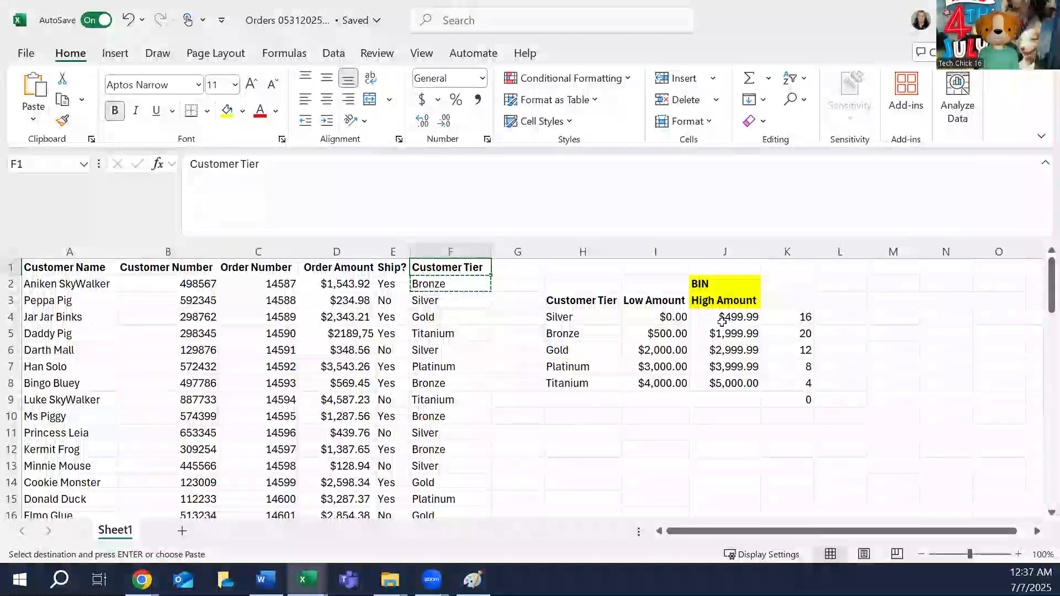
pyautogui.click(433, 297)
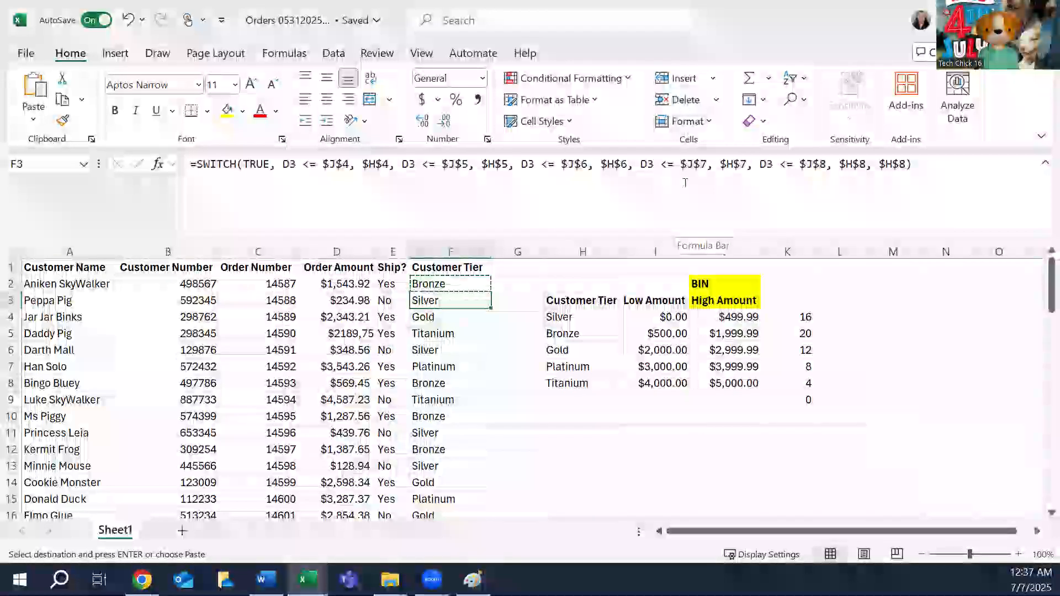
pyautogui.click(771, 221)
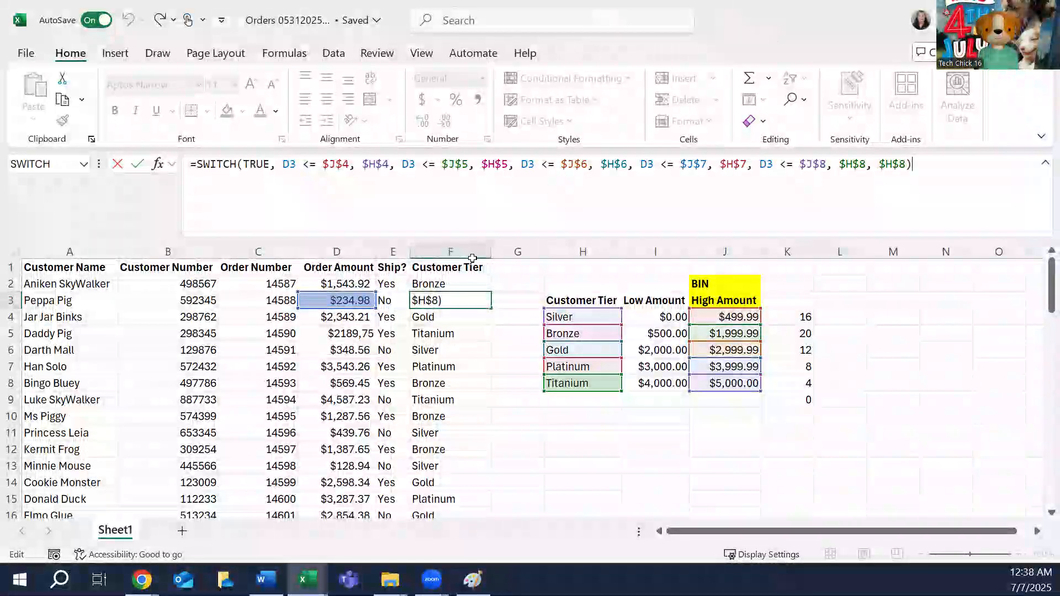
pyautogui.click(473, 266)
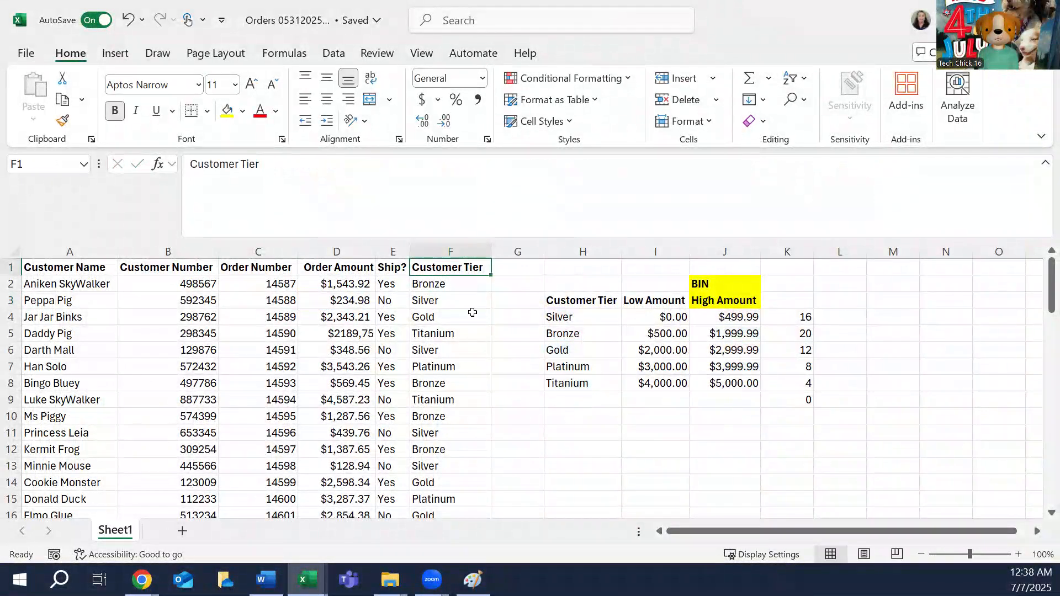